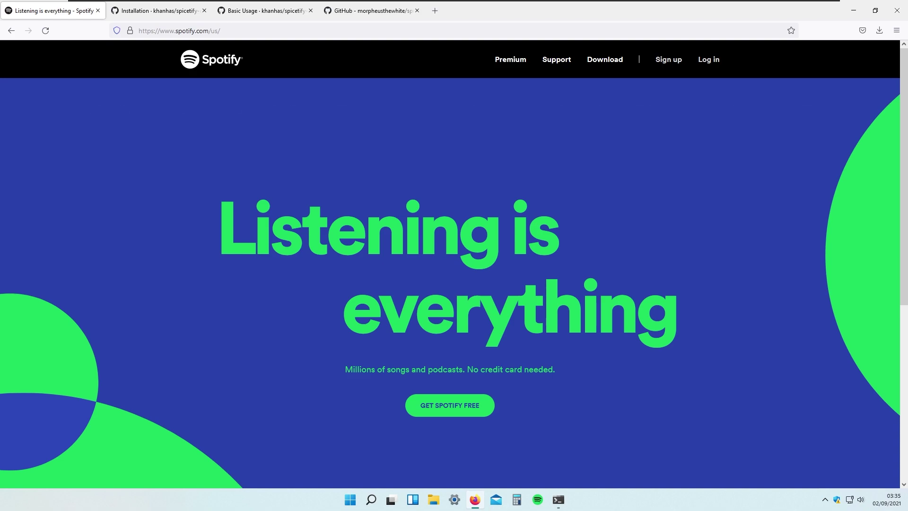
Open Spotify's Windows download page, trigger the SpotifySetup.exe download and cancel saving it.
{"action": "left_click", "coordinate": [610, 60]}
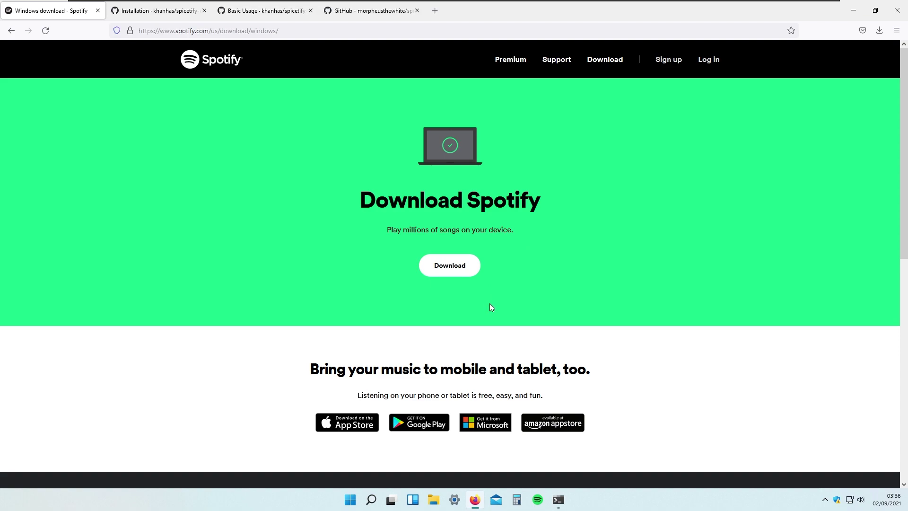
{"action": "left_click", "coordinate": [476, 267]}
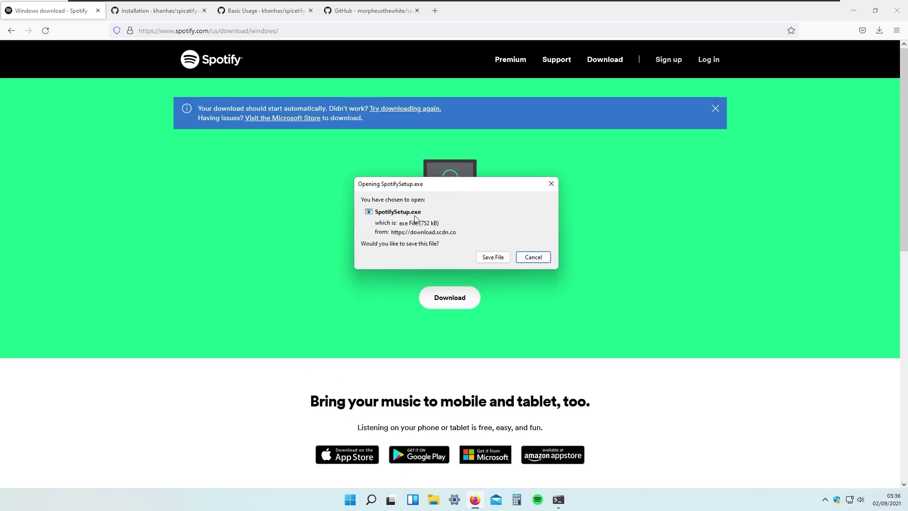
{"action": "left_click", "coordinate": [533, 257]}
{"action": "scroll", "coordinate": [538, 274], "scroll_direction": "down", "scroll_amount": 1}
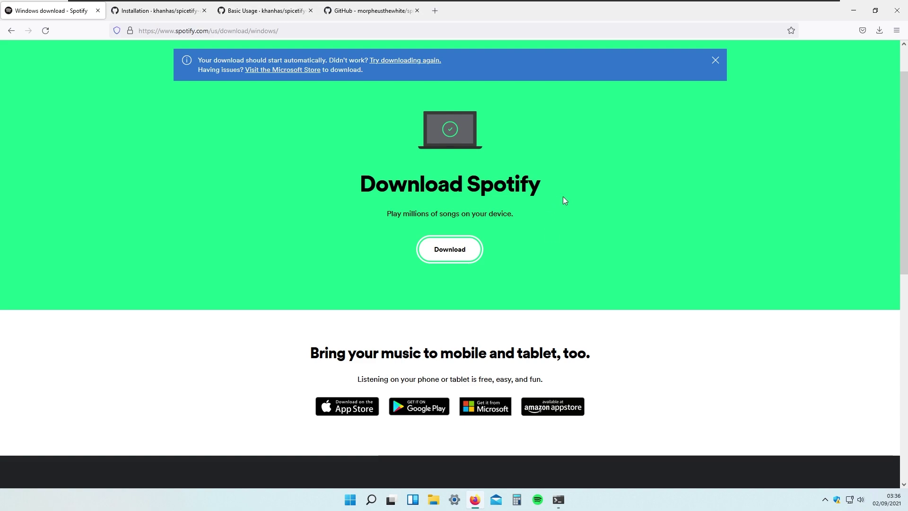
Look through the spicetify wiki and themes tabs, settling on the Installation wiki page.
{"action": "left_click", "coordinate": [160, 15]}
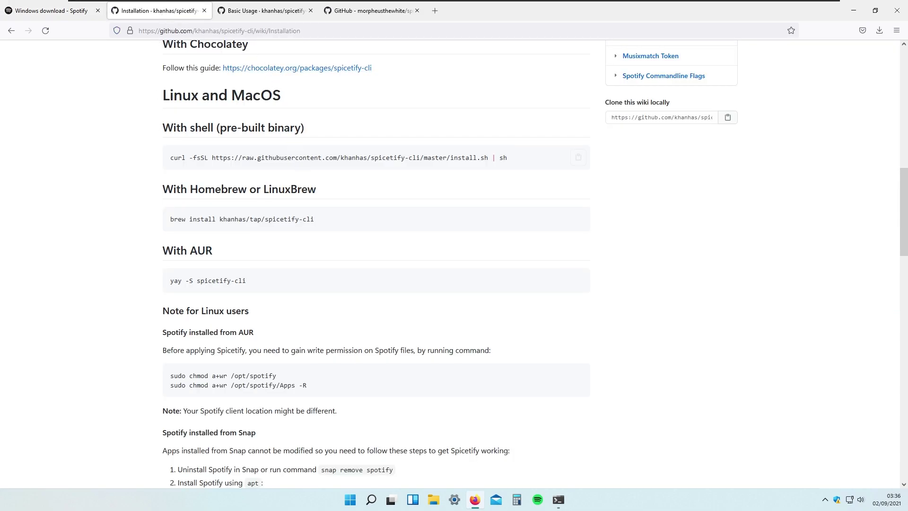
{"action": "scroll", "coordinate": [378, 237], "scroll_direction": "up", "scroll_amount": 5}
{"action": "left_click", "coordinate": [264, 15]}
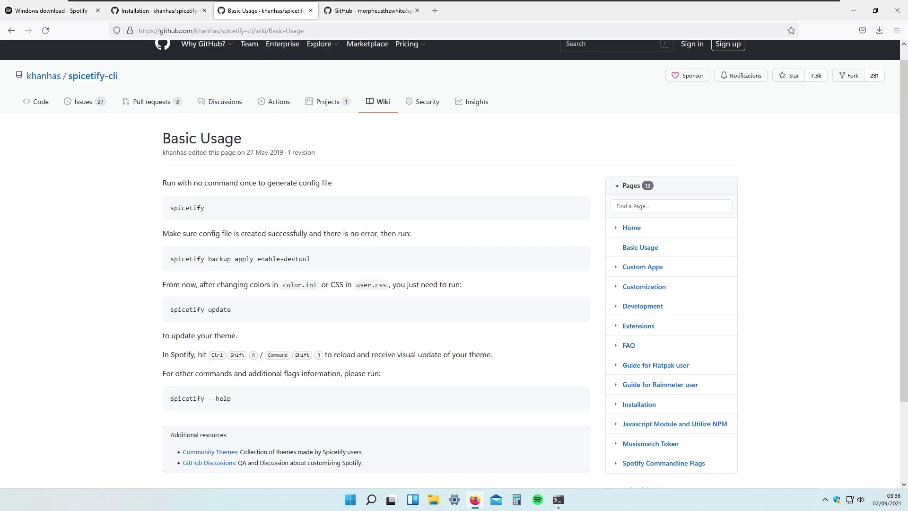
{"action": "left_click", "coordinate": [378, 14]}
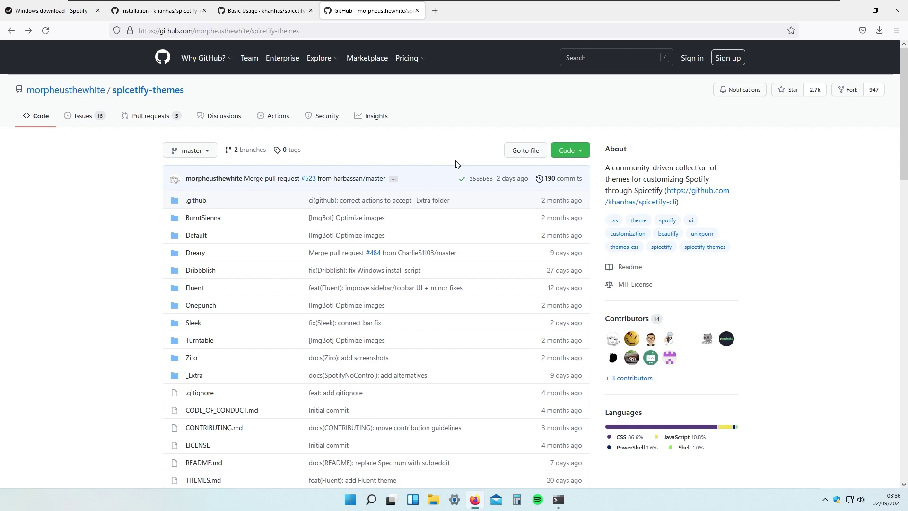
{"action": "left_click", "coordinate": [173, 14]}
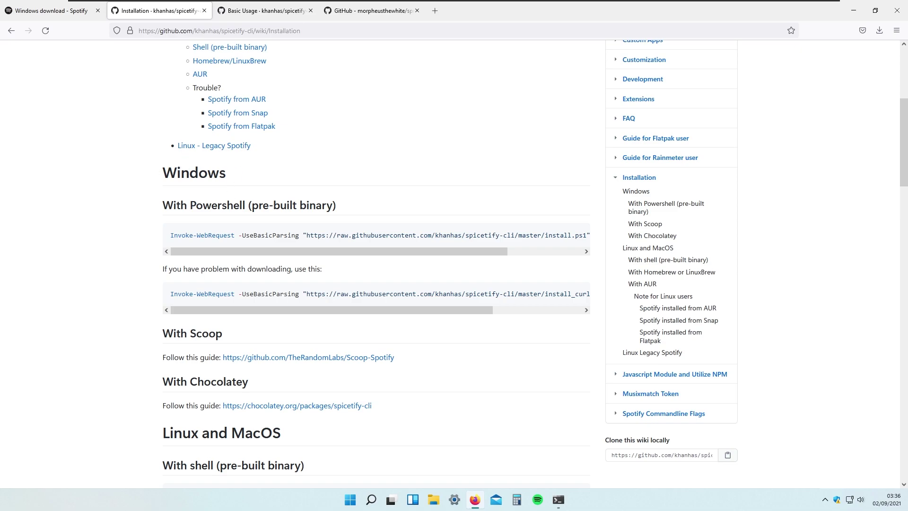
{"action": "scroll", "coordinate": [288, 279], "scroll_direction": "down", "scroll_amount": 2}
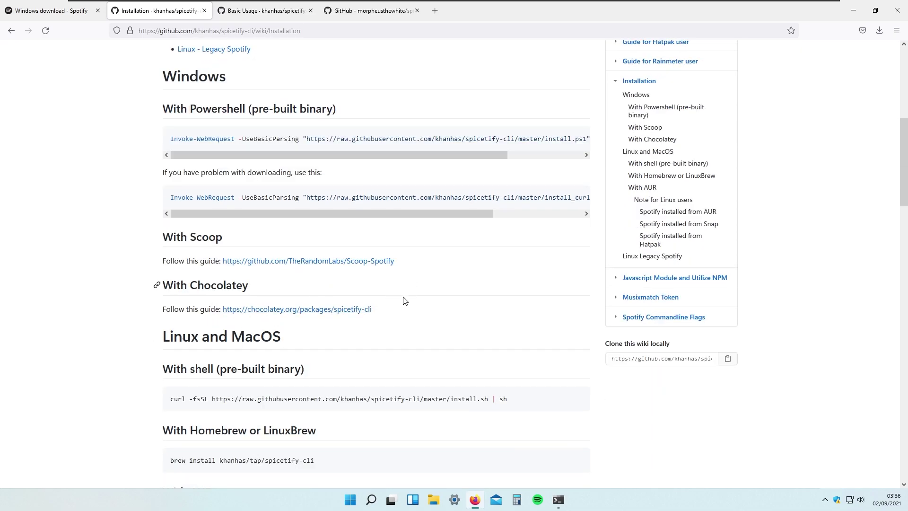
{"action": "scroll", "coordinate": [395, 310], "scroll_direction": "up", "scroll_amount": 2}
Copy the Windows PowerShell install command and bring up the PowerShell terminal.
{"action": "mouse_move", "coordinate": [385, 235]}
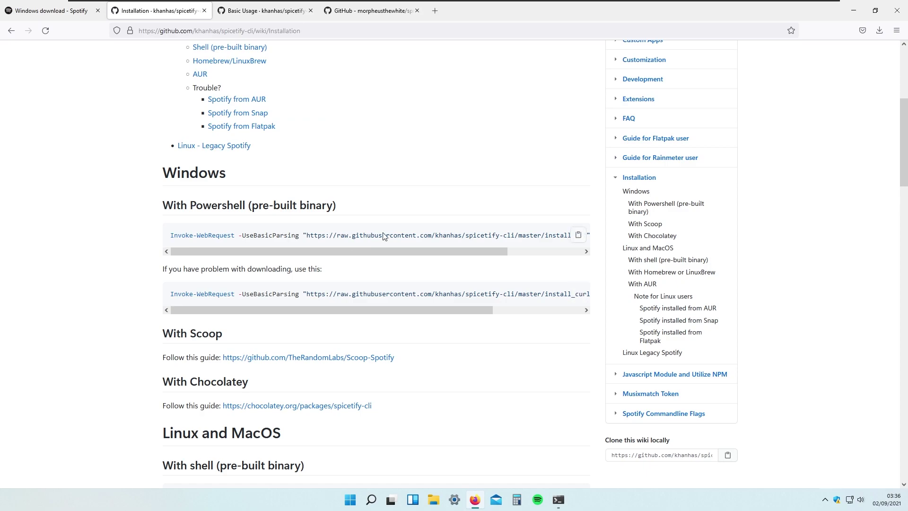
{"action": "left_click", "coordinate": [579, 235]}
{"action": "scroll", "coordinate": [291, 251], "scroll_direction": "right", "scroll_amount": 2}
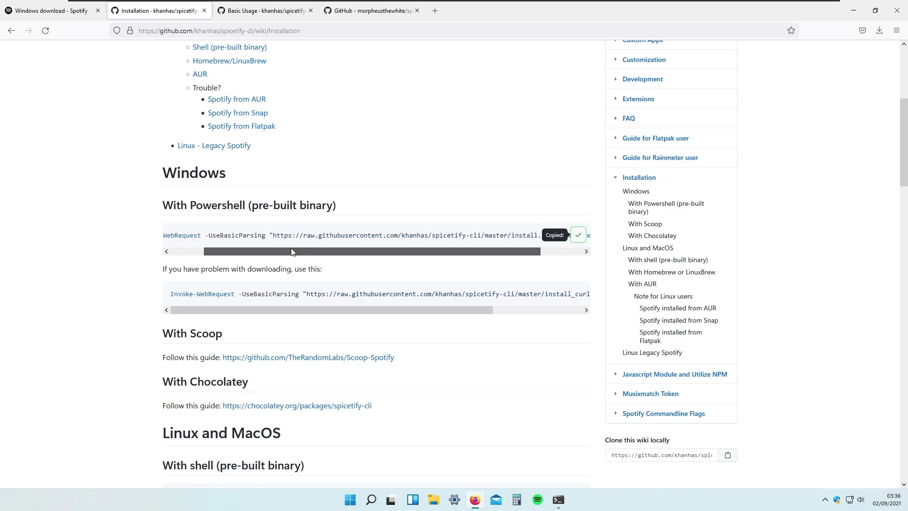
{"action": "left_click", "coordinate": [559, 500]}
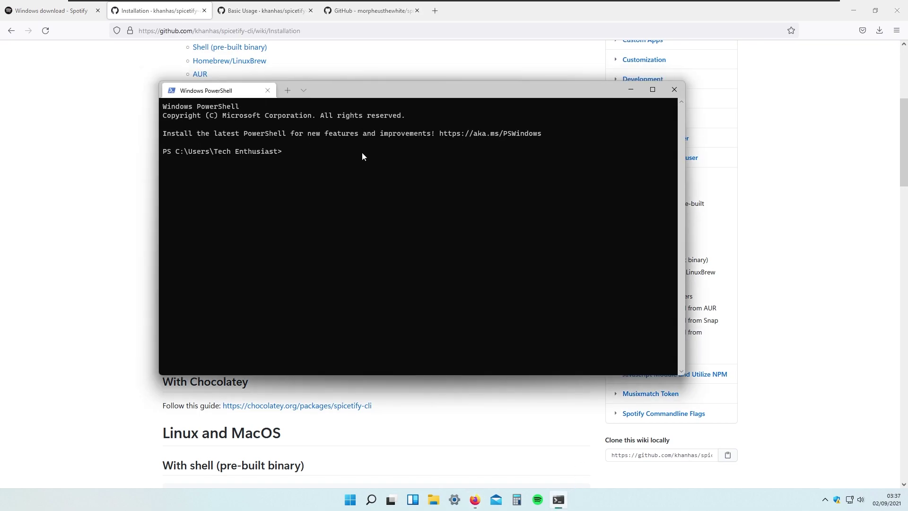
Paste and run the spicetify-cli install command in PowerShell, then return to the Basic Usage wiki.
{"action": "right_click", "coordinate": [402, 169]}
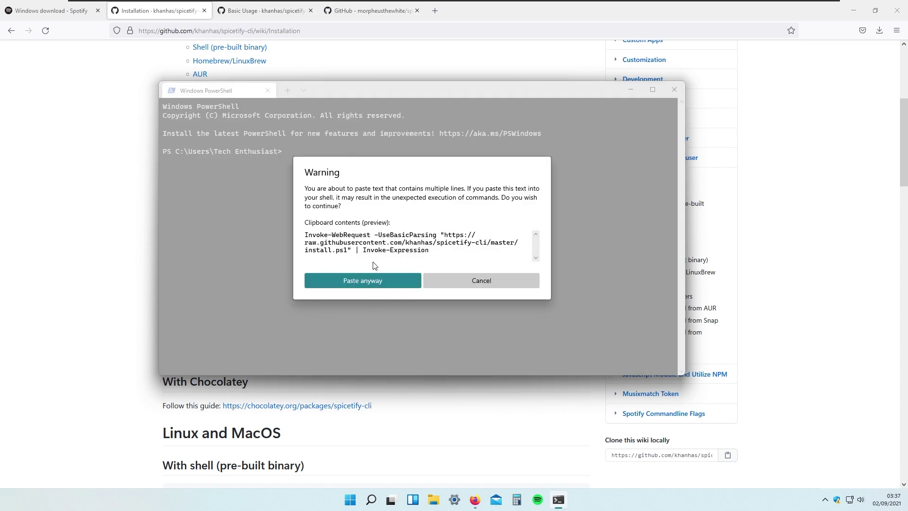
{"action": "left_click", "coordinate": [405, 279]}
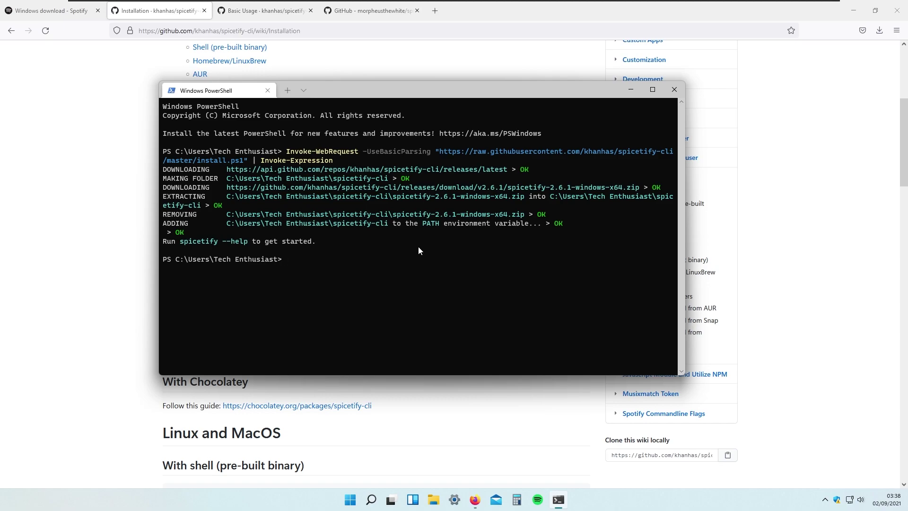
{"action": "left_click", "coordinate": [260, 11]}
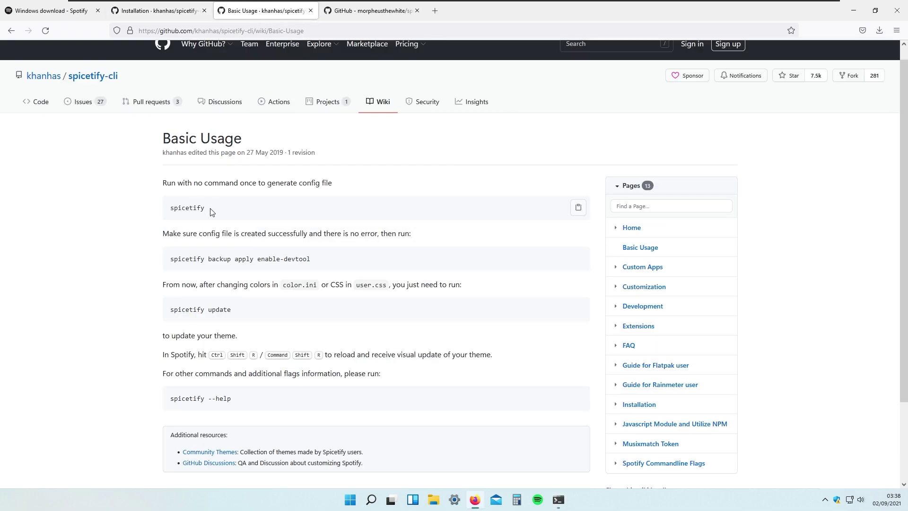
Run 'spicetify' in PowerShell to generate the default config file.
{"action": "left_click_drag", "start_coordinate": [207, 208], "coordinate": [174, 208]}
{"action": "left_click", "coordinate": [558, 500]}
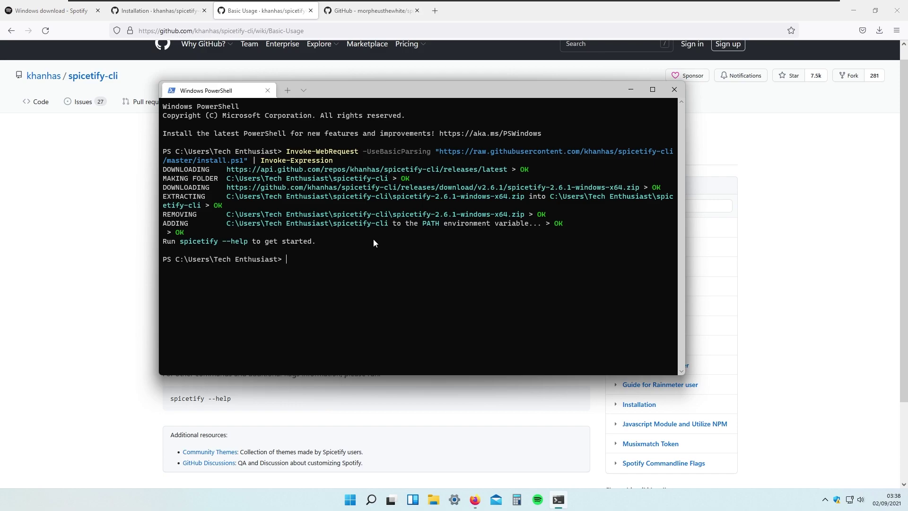
{"action": "right_click", "coordinate": [421, 223]}
{"action": "left_click", "coordinate": [374, 273]}
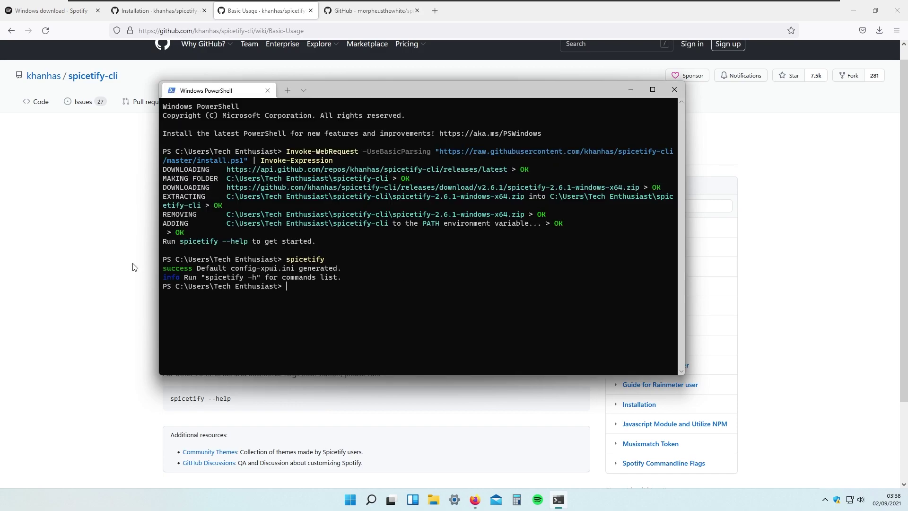
Run 'spicetify backup apply enable-devtool' to spice up Spotify with DevTool enabled.
{"action": "left_click", "coordinate": [111, 257]}
{"action": "triple_click", "coordinate": [269, 259]}
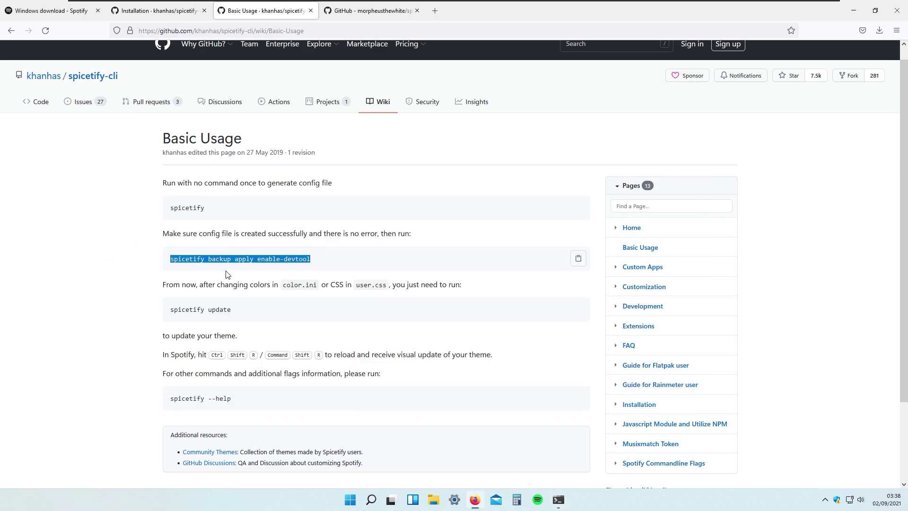
{"action": "left_click", "coordinate": [559, 499]}
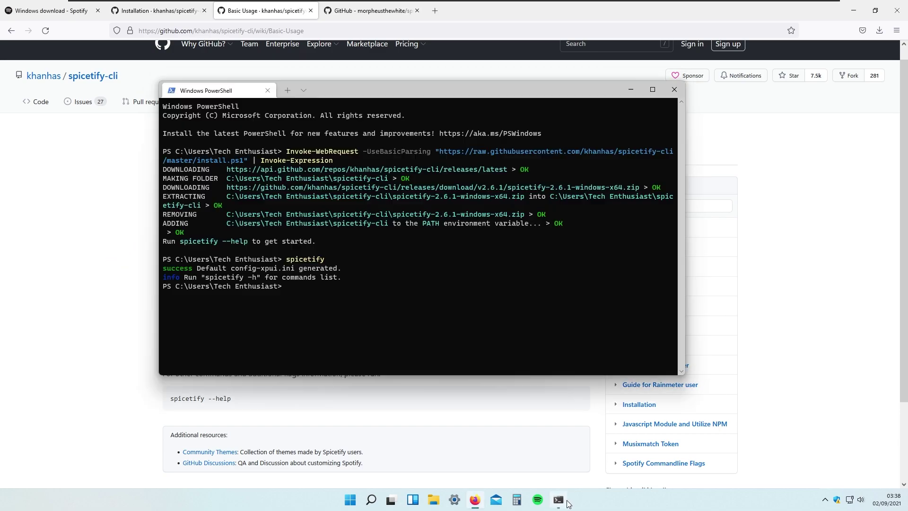
{"action": "right_click", "coordinate": [433, 300]}
{"action": "left_click", "coordinate": [383, 272]}
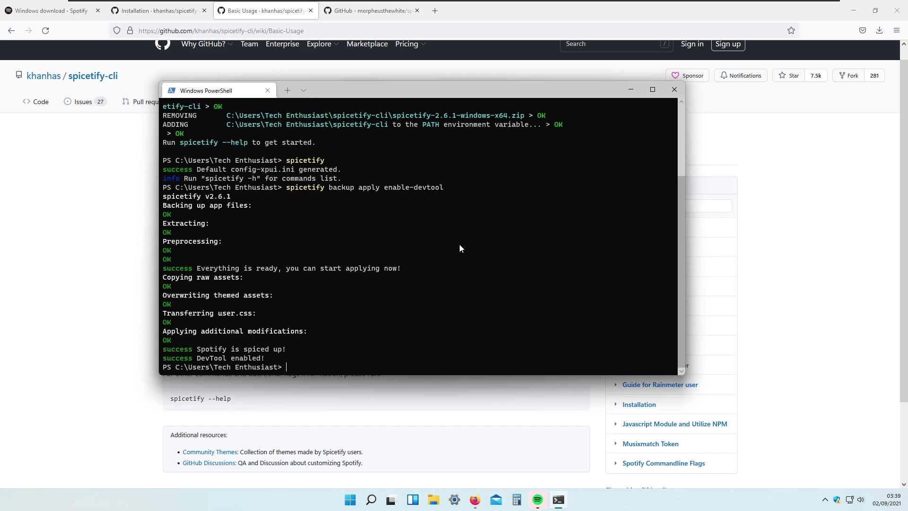
{"action": "left_click", "coordinate": [97, 317]}
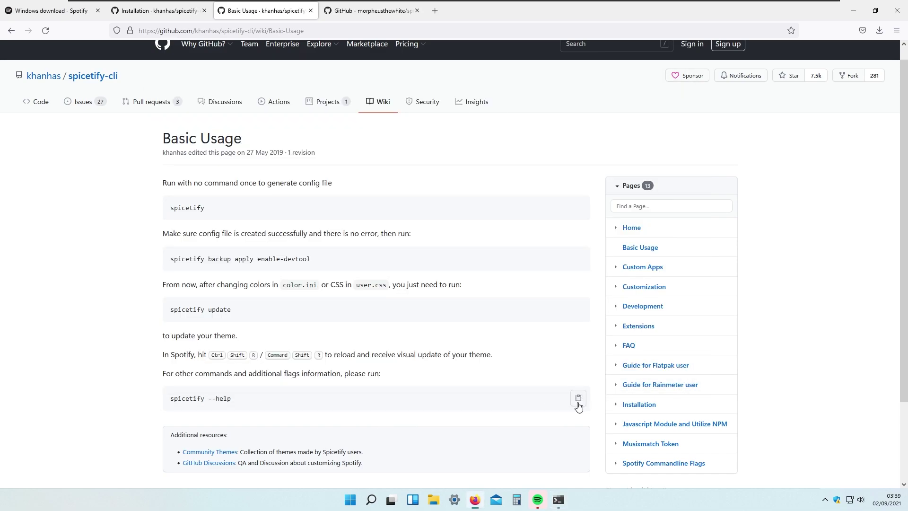
Run 'spicetify --help', read through its output, then close PowerShell.
{"action": "left_click", "coordinate": [577, 400]}
{"action": "left_click", "coordinate": [558, 500]}
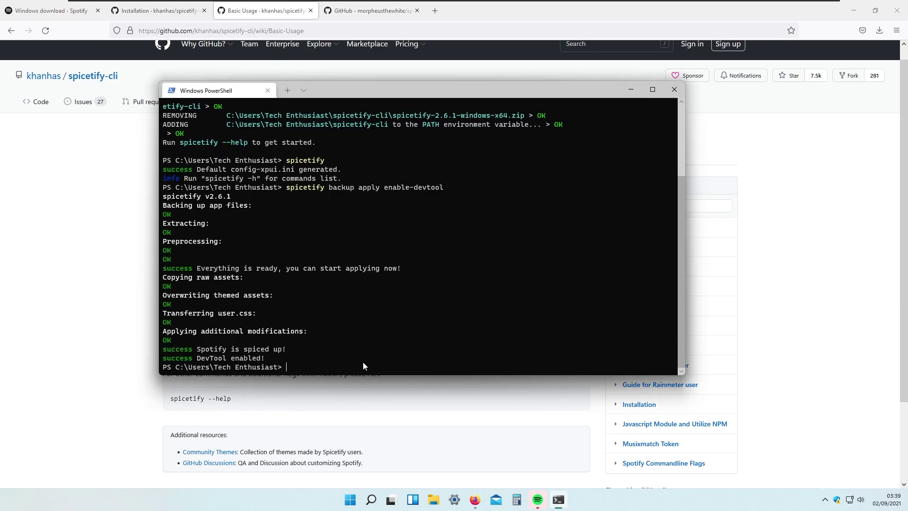
{"action": "right_click", "coordinate": [362, 364]}
{"action": "left_click", "coordinate": [412, 278]}
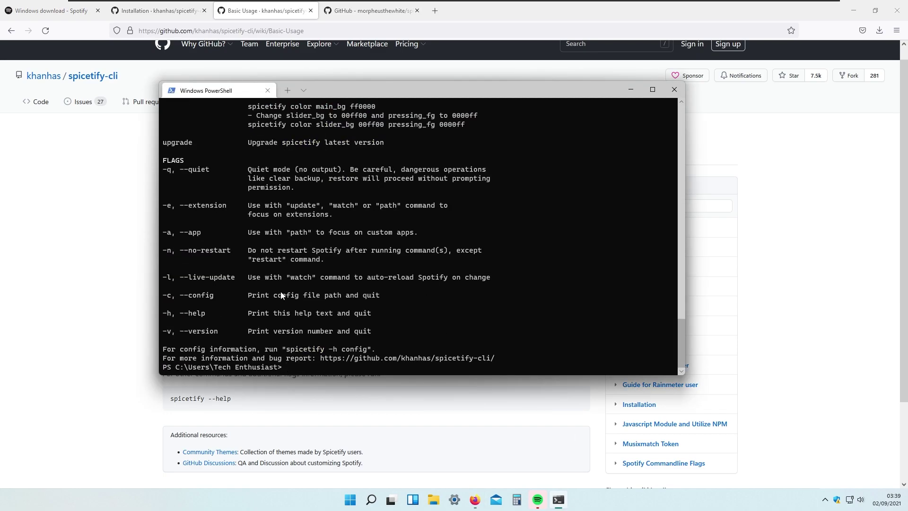
{"action": "scroll", "coordinate": [327, 256], "scroll_direction": "up", "scroll_amount": 10}
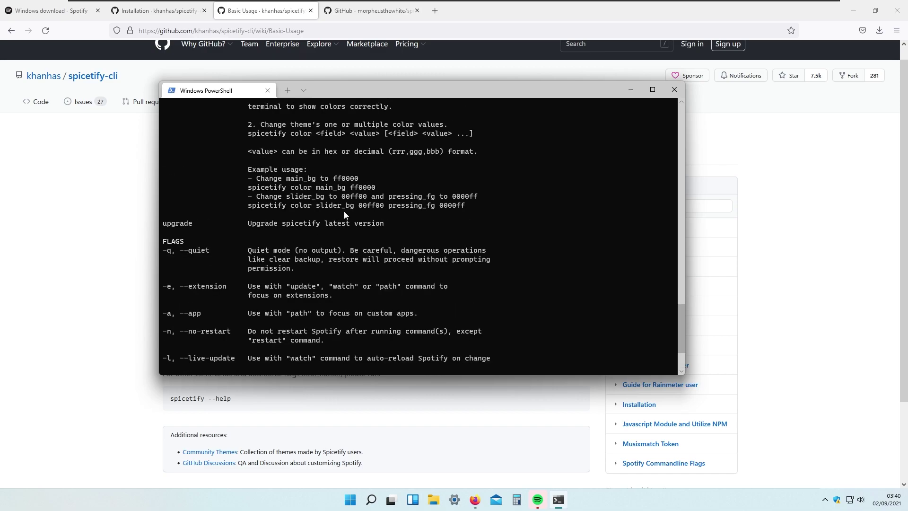
{"action": "scroll", "coordinate": [369, 209], "scroll_direction": "up", "scroll_amount": 19}
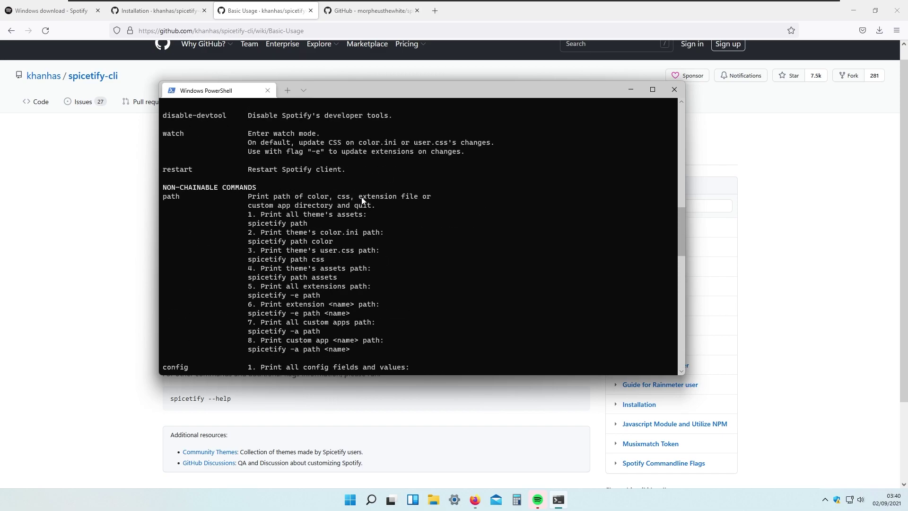
{"action": "scroll", "coordinate": [299, 202], "scroll_direction": "down", "scroll_amount": 20}
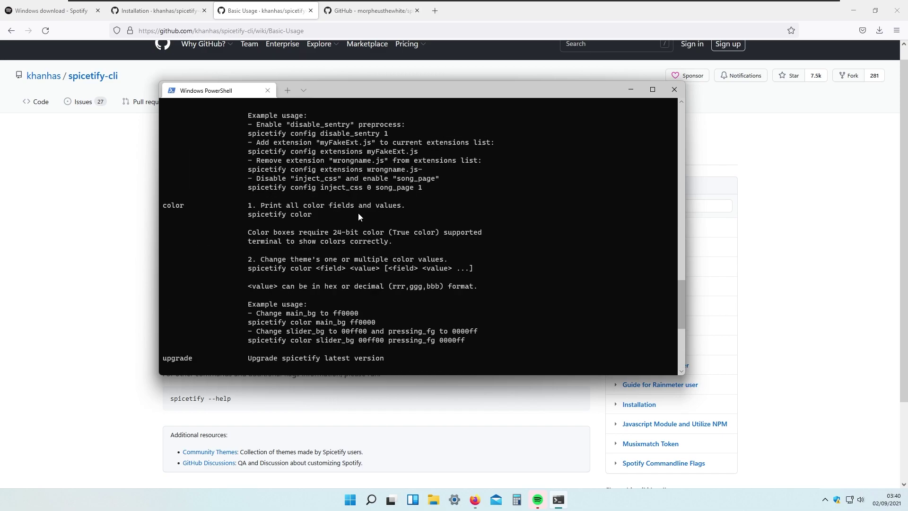
{"action": "scroll", "coordinate": [415, 212], "scroll_direction": "down", "scroll_amount": 1}
{"action": "scroll", "coordinate": [379, 228], "scroll_direction": "up", "scroll_amount": 7}
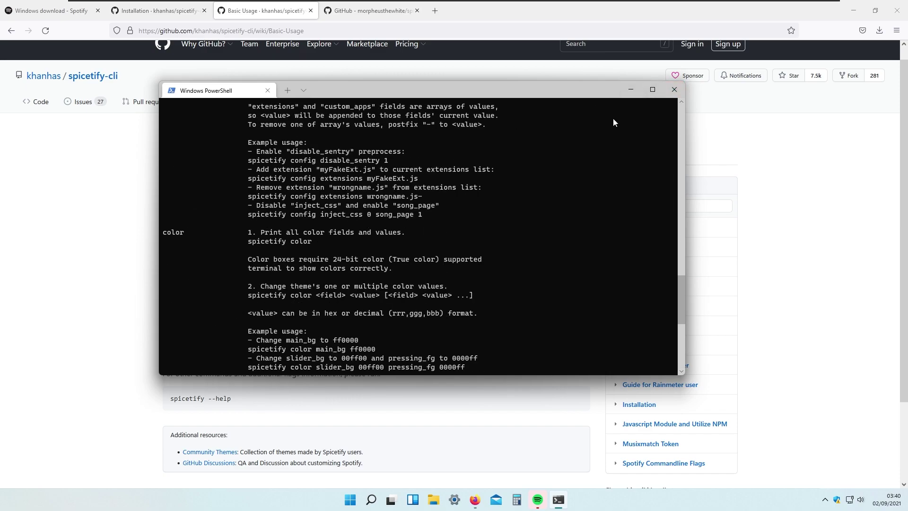
{"action": "left_click", "coordinate": [675, 96]}
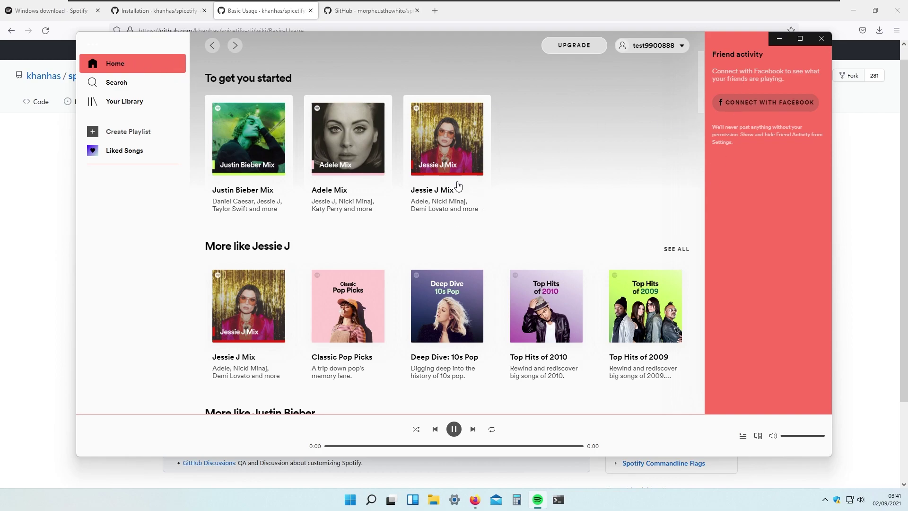
Bring the browser back in front of Spotify and switch to the spicetify-themes repository page.
{"action": "left_click", "coordinate": [40, 183]}
{"action": "left_click", "coordinate": [171, 15]}
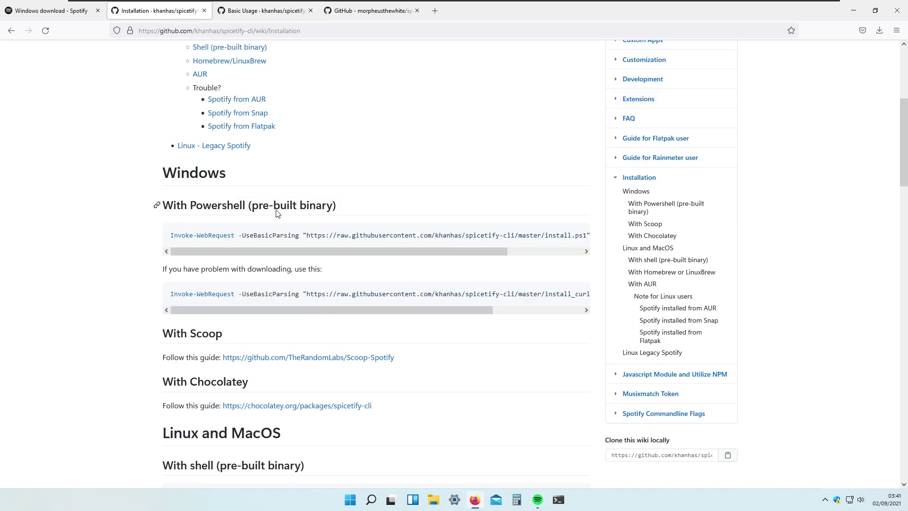
{"action": "scroll", "coordinate": [277, 213], "scroll_direction": "up", "scroll_amount": 5}
{"action": "left_click", "coordinate": [271, 12]}
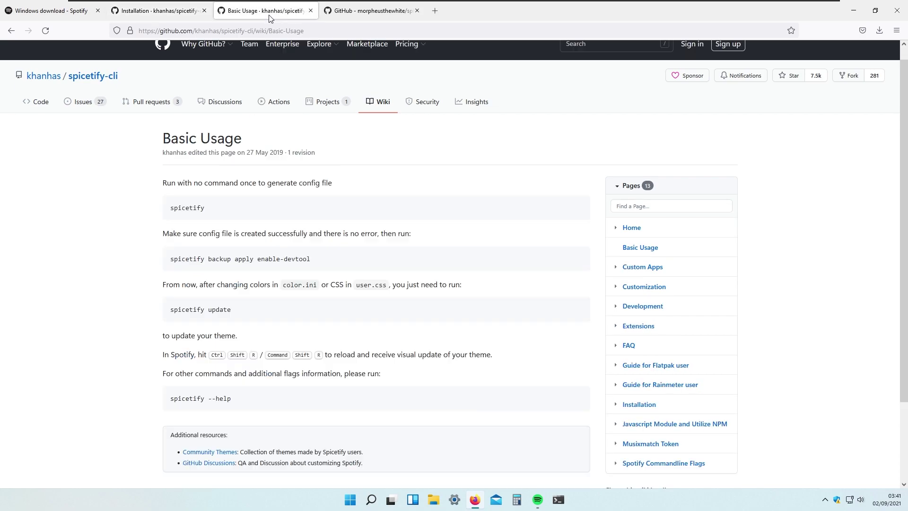
{"action": "left_click", "coordinate": [369, 13]}
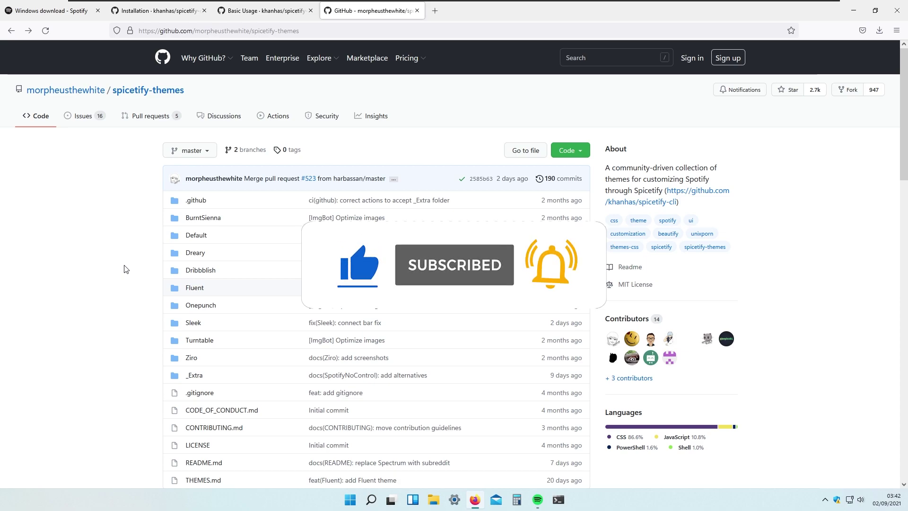
{"action": "scroll", "coordinate": [123, 199], "scroll_direction": "down", "scroll_amount": 6}
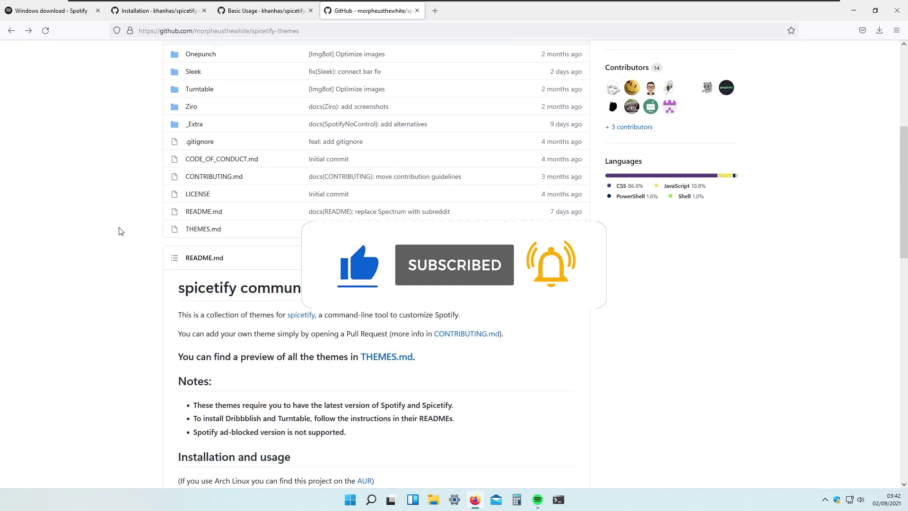
Launch a new terminal and copy the git clone command from the README.
{"action": "left_click", "coordinate": [558, 500]}
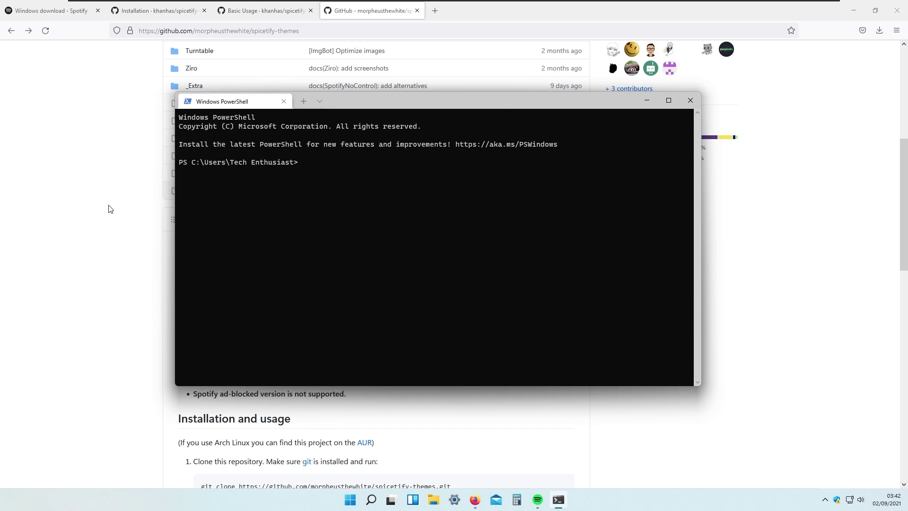
{"action": "left_click", "coordinate": [109, 206]}
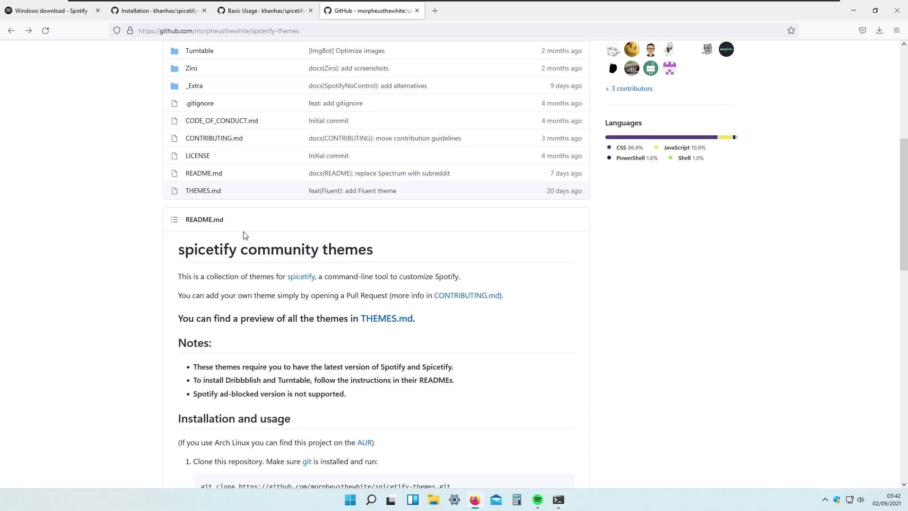
{"action": "scroll", "coordinate": [335, 269], "scroll_direction": "down", "scroll_amount": 3}
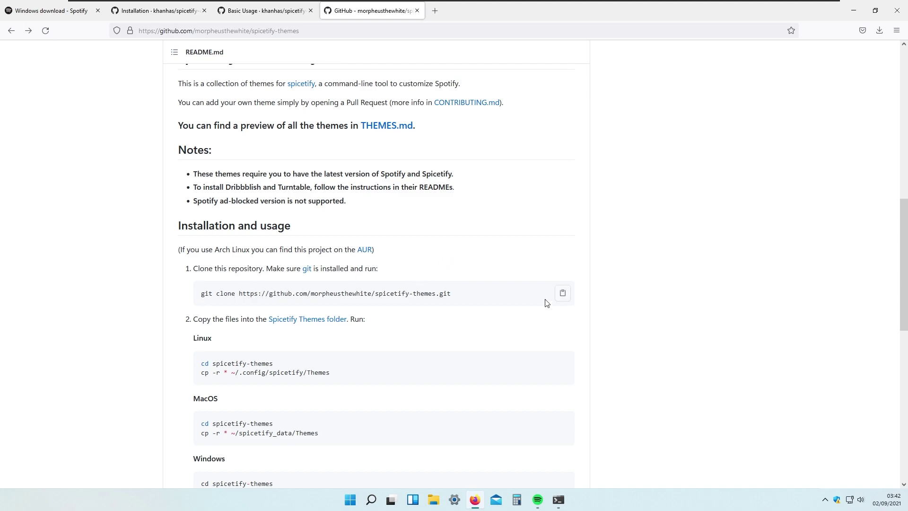
{"action": "left_click", "coordinate": [563, 293]}
Paste and run the spicetify-themes git clone command in PowerShell.
{"action": "left_click", "coordinate": [559, 500]}
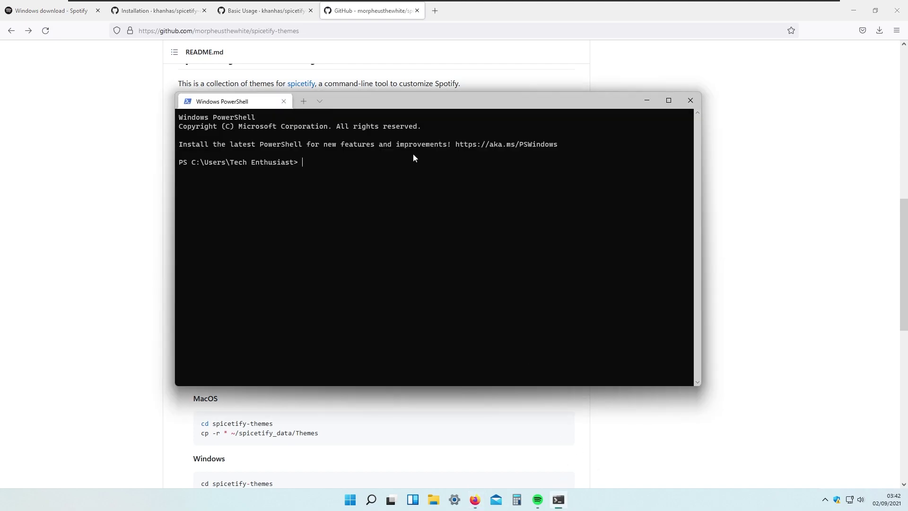
{"action": "right_click", "coordinate": [427, 221]}
{"action": "left_click", "coordinate": [345, 287]}
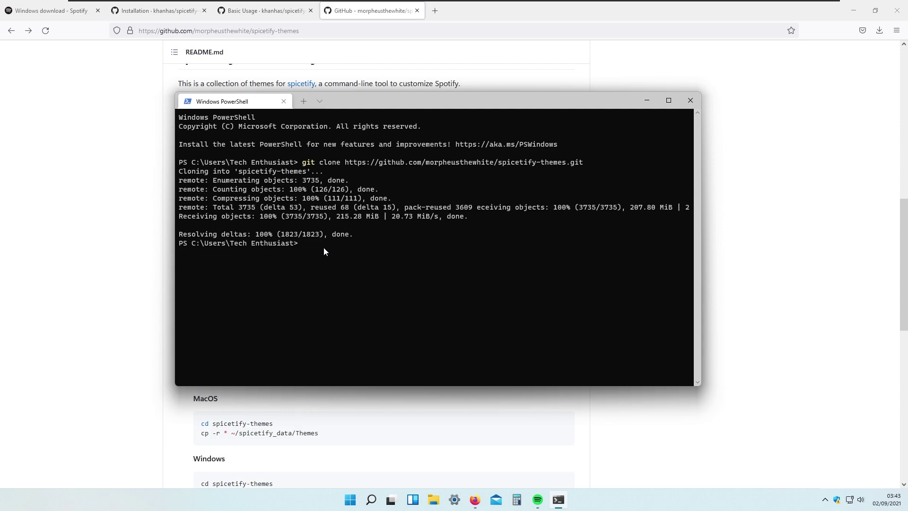
Copy the README's Windows cd and cp commands and run them to fill the Spicetify Themes folder.
{"action": "left_click", "coordinate": [83, 277]}
{"action": "scroll", "coordinate": [330, 269], "scroll_direction": "down", "scroll_amount": 4}
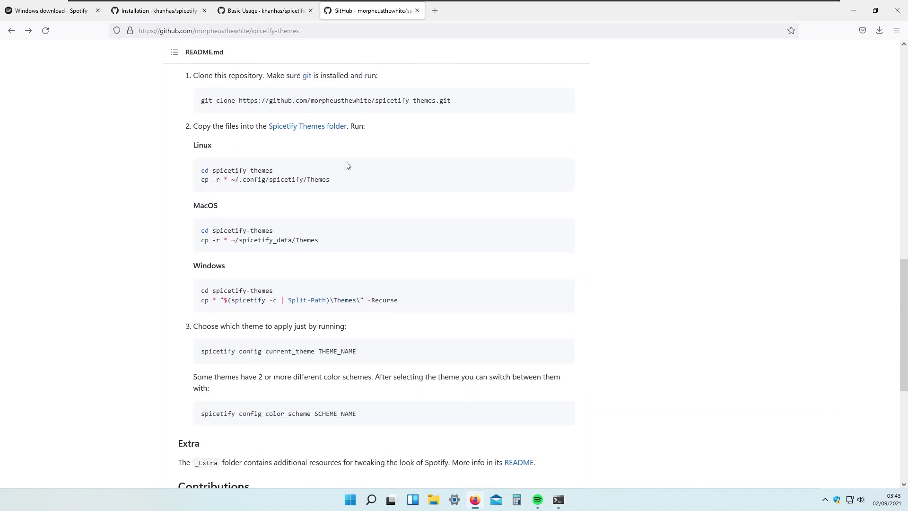
{"action": "left_click_drag", "start_coordinate": [402, 301], "coordinate": [205, 291]}
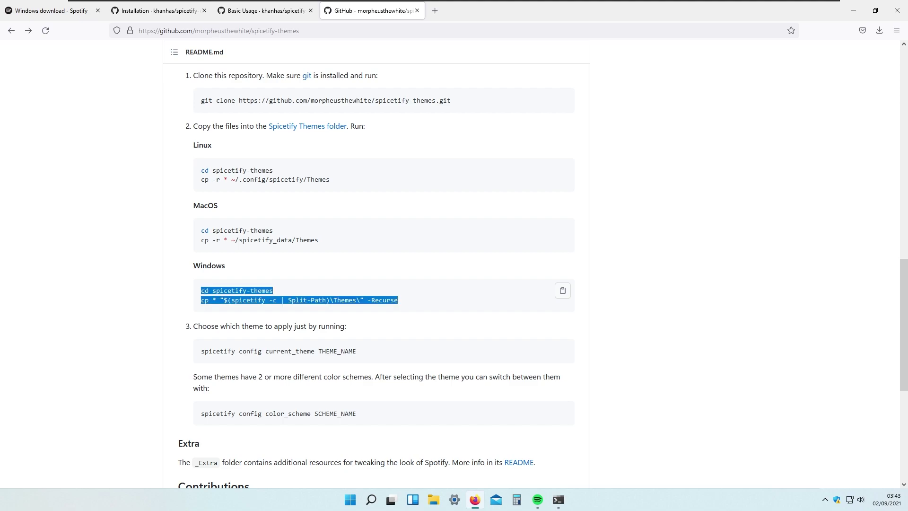
{"action": "left_click", "coordinate": [564, 294]}
{"action": "left_click", "coordinate": [560, 506]}
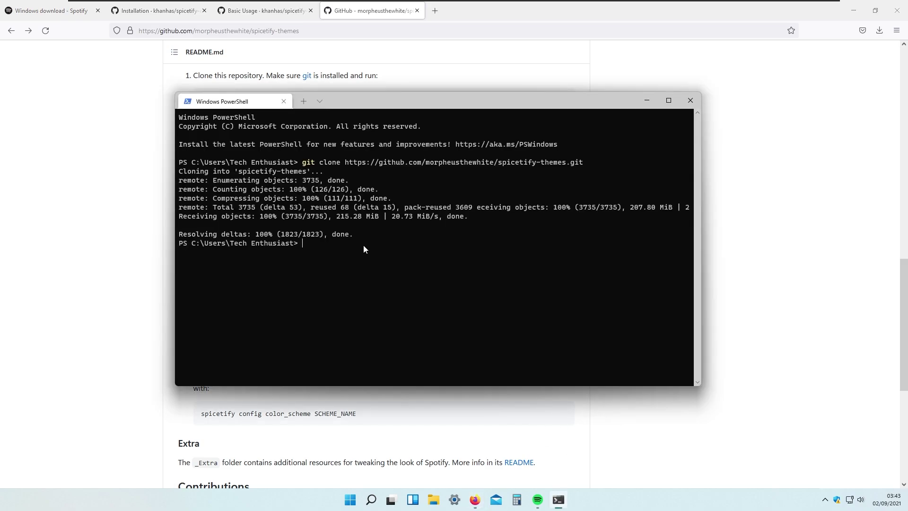
{"action": "key", "text": "ctrl+v"}
{"action": "left_click", "coordinate": [407, 288]}
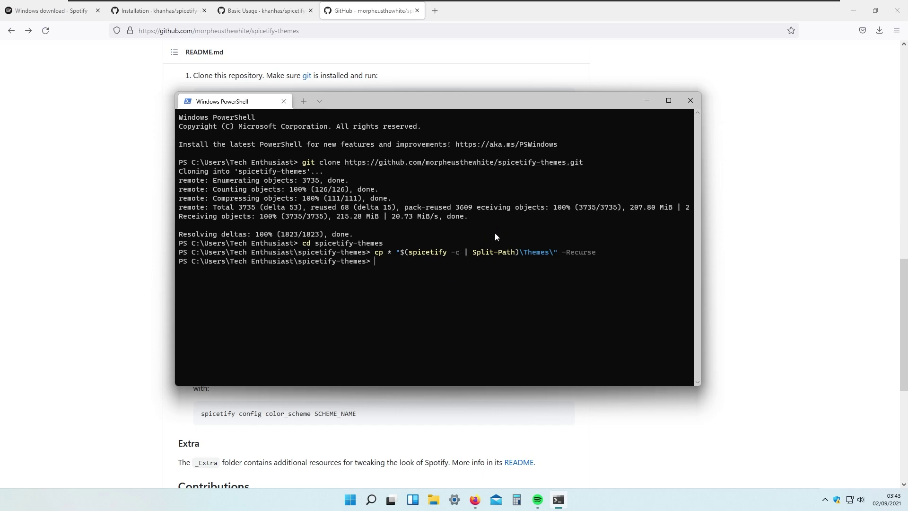
{"action": "left_click", "coordinate": [128, 283]}
{"action": "scroll", "coordinate": [113, 281], "scroll_direction": "down", "scroll_amount": 2}
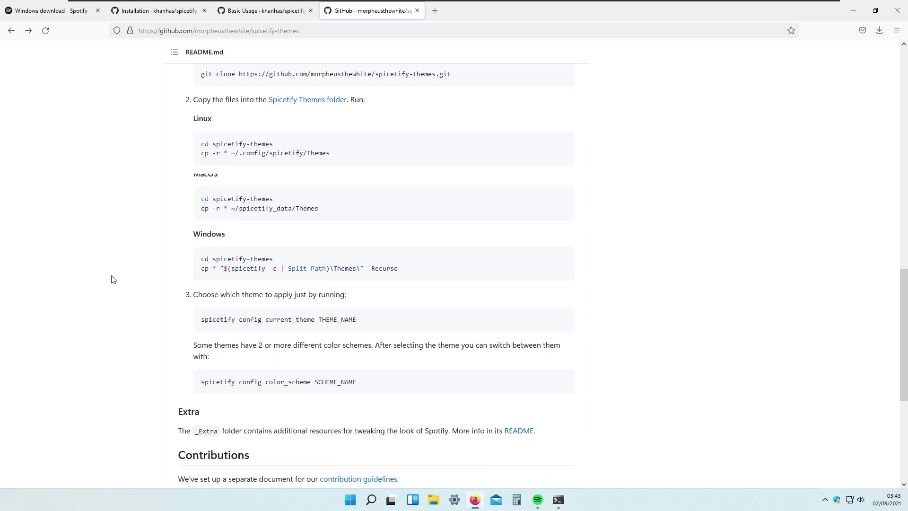
Browse to C: > Users > home folder > .spicetify > Themes and select the theme folders _Extra through Ziro.
{"action": "left_click", "coordinate": [433, 500]}
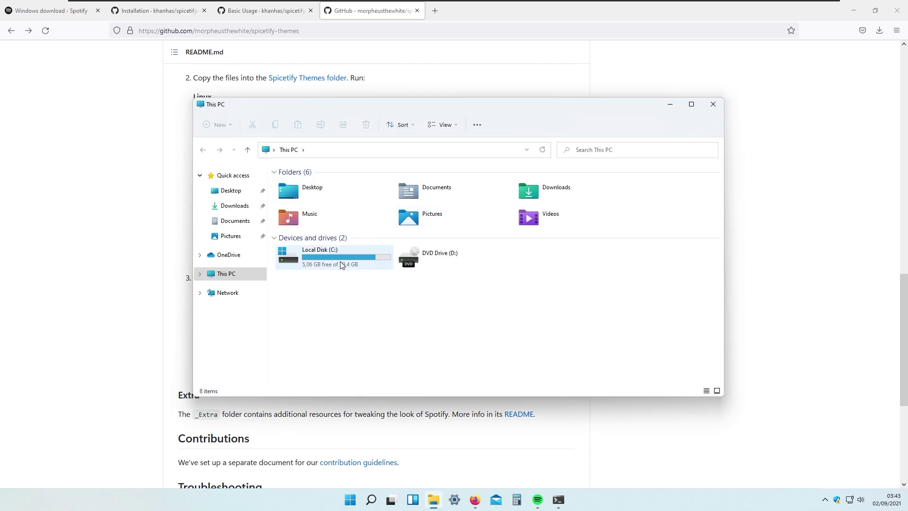
{"action": "double_click", "coordinate": [342, 259]}
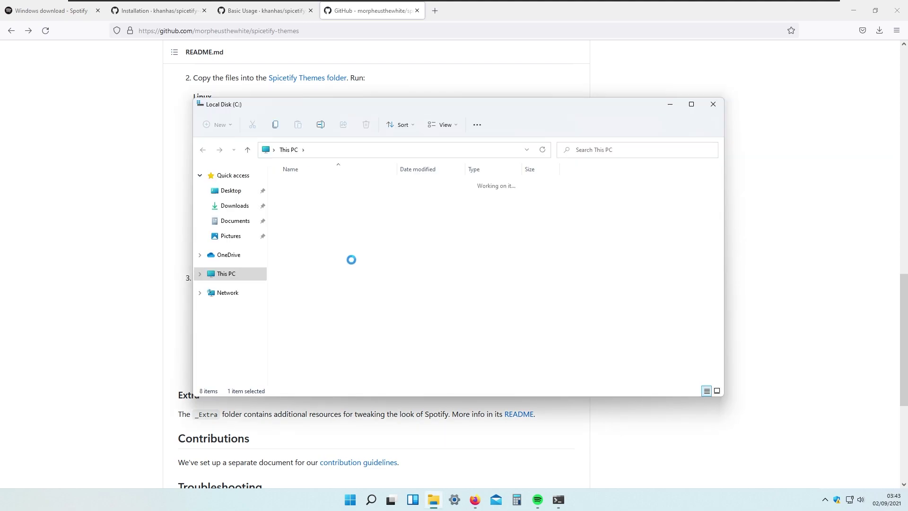
{"action": "double_click", "coordinate": [323, 229]}
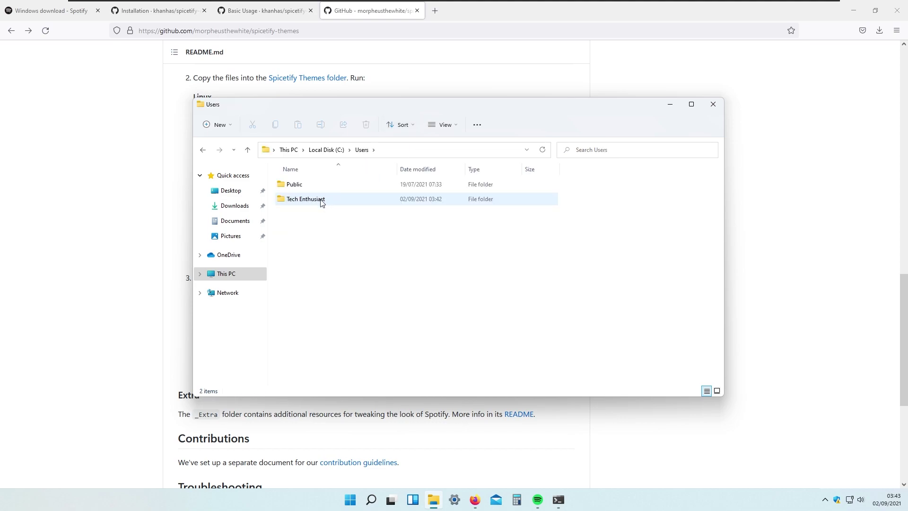
{"action": "double_click", "coordinate": [310, 202]}
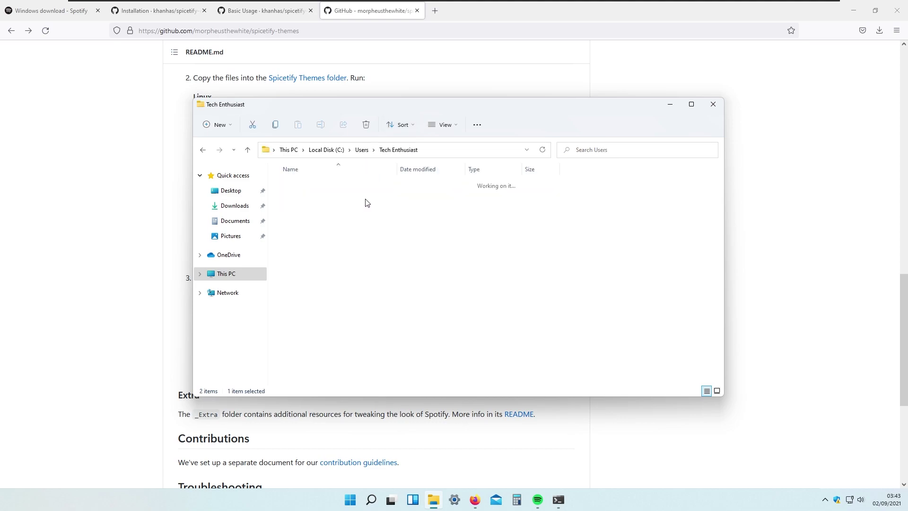
{"action": "double_click", "coordinate": [336, 187]}
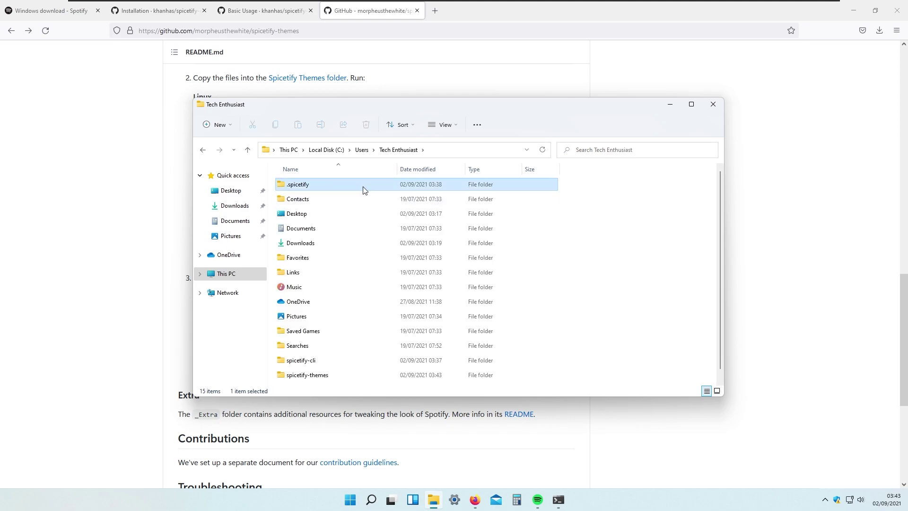
{"action": "double_click", "coordinate": [321, 244]}
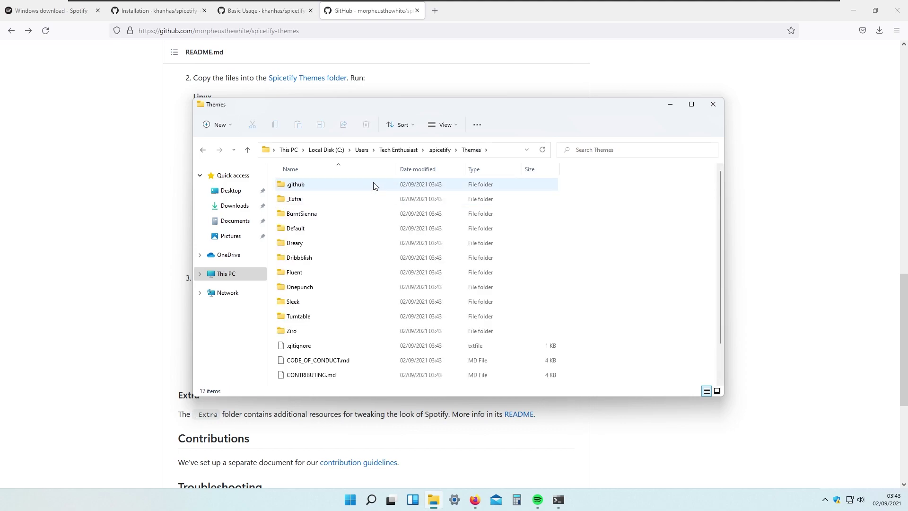
{"action": "scroll", "coordinate": [346, 300], "scroll_direction": "down", "scroll_amount": 1}
{"action": "scroll", "coordinate": [347, 245], "scroll_direction": "up", "scroll_amount": 1}
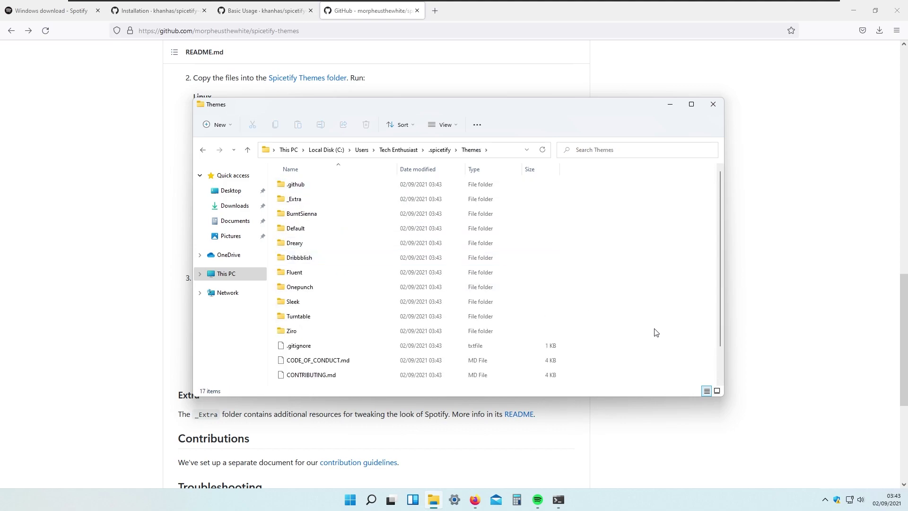
{"action": "left_click_drag", "start_coordinate": [656, 338], "coordinate": [524, 195]}
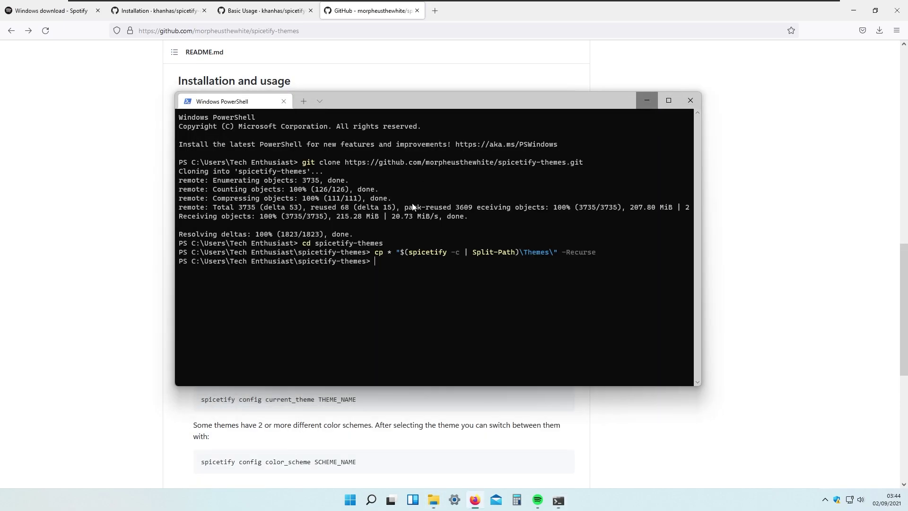
Open the THEMES.md preview page and scroll through the theme previews.
{"action": "left_click", "coordinate": [646, 99]}
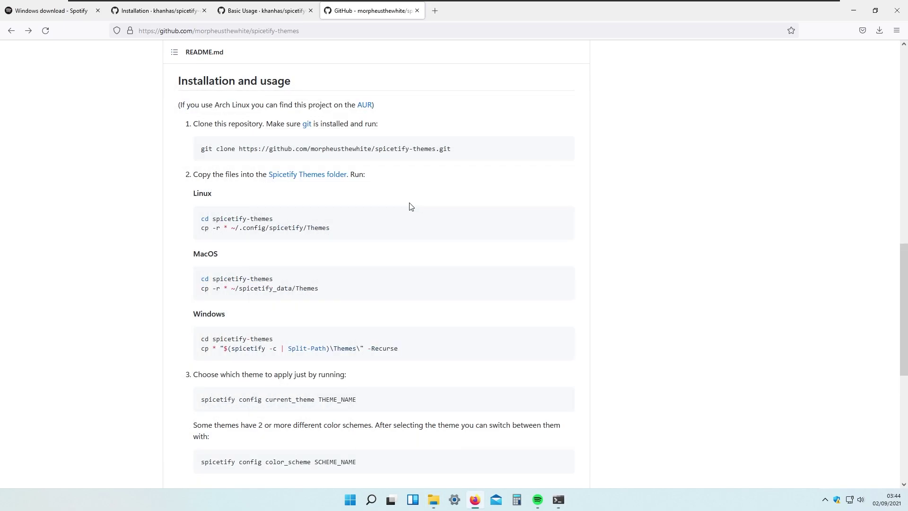
{"action": "scroll", "coordinate": [407, 199], "scroll_direction": "up", "scroll_amount": 4}
{"action": "left_click", "coordinate": [395, 179]}
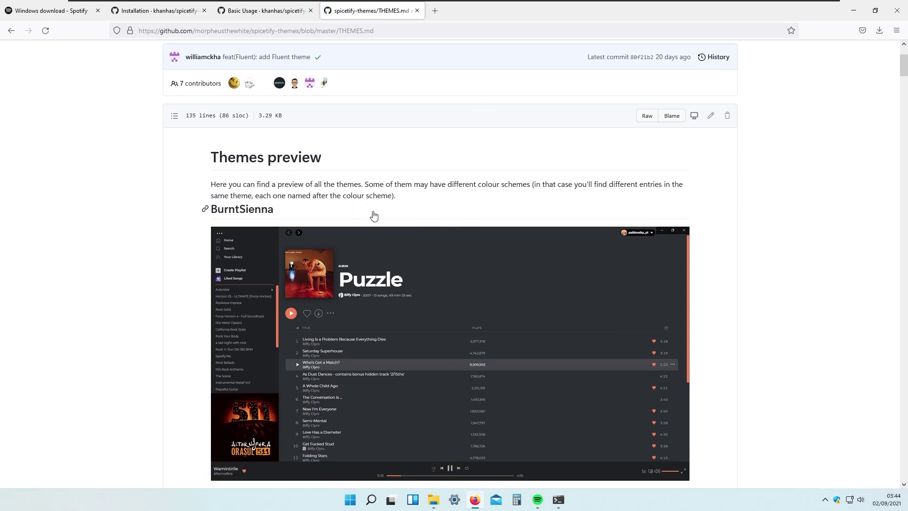
{"action": "scroll", "coordinate": [449, 213], "scroll_direction": "down", "scroll_amount": 15}
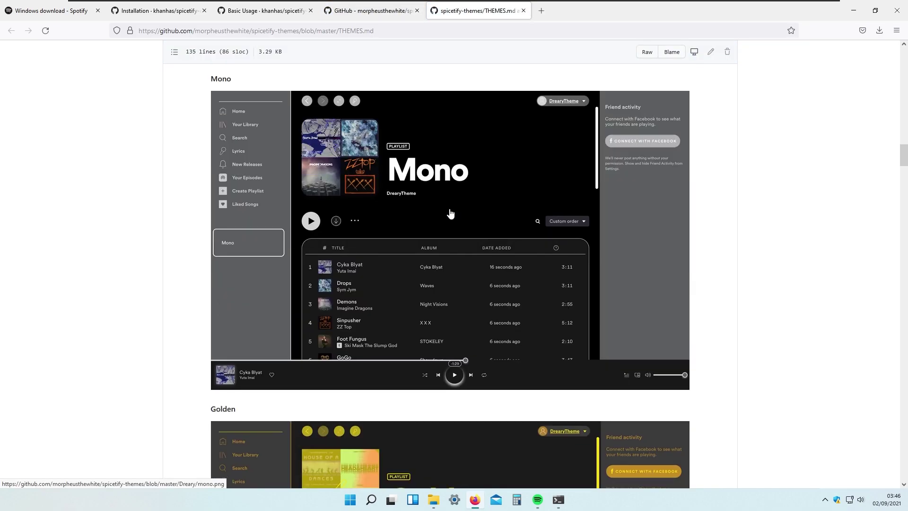
{"action": "scroll", "coordinate": [450, 214], "scroll_direction": "down", "scroll_amount": 7}
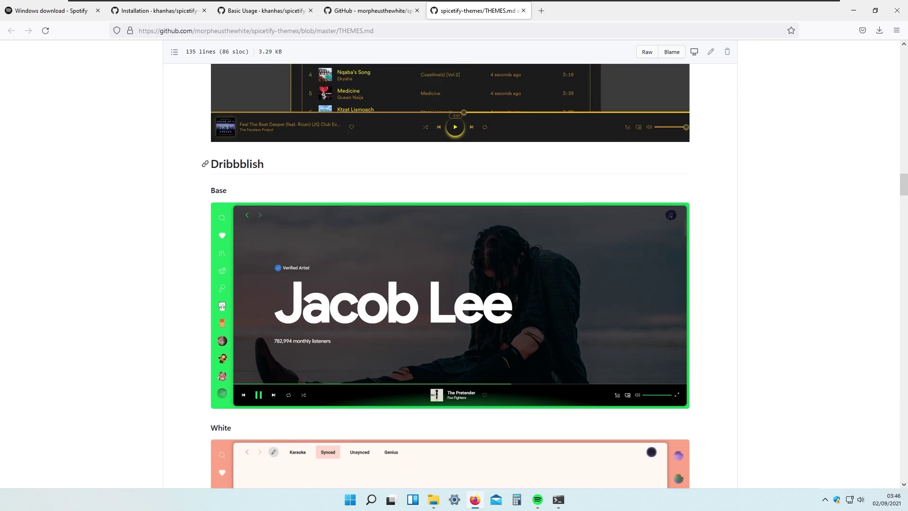
{"action": "scroll", "coordinate": [345, 184], "scroll_direction": "down", "scroll_amount": 2}
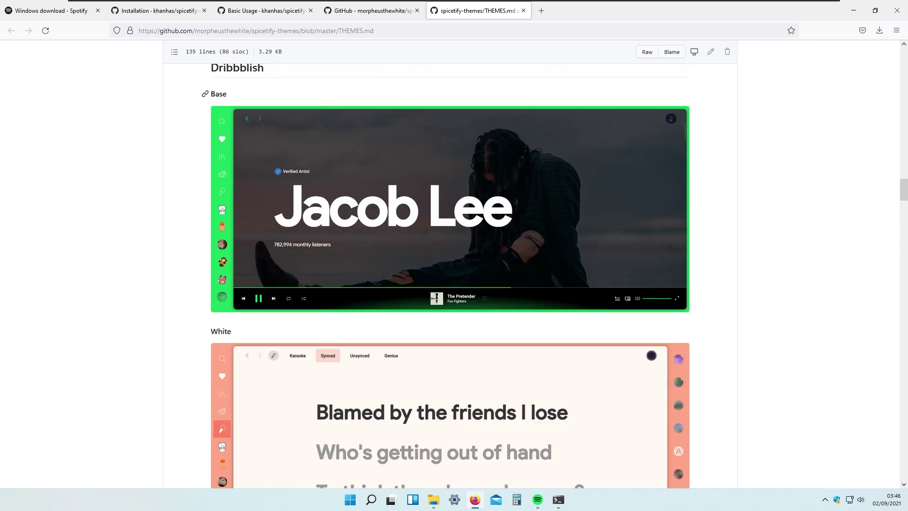
{"action": "scroll", "coordinate": [278, 237], "scroll_direction": "down", "scroll_amount": 6}
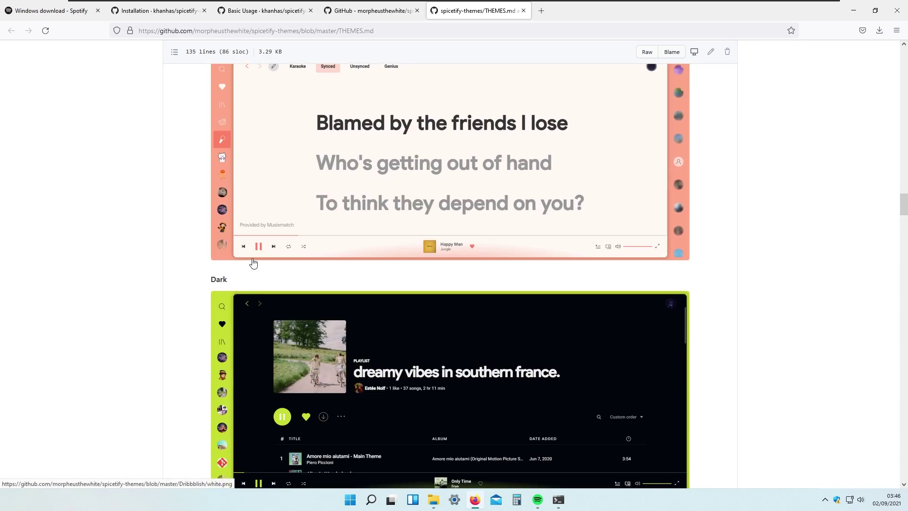
{"action": "scroll", "coordinate": [284, 260], "scroll_direction": "down", "scroll_amount": 4}
{"action": "scroll", "coordinate": [351, 275], "scroll_direction": "down", "scroll_amount": 6}
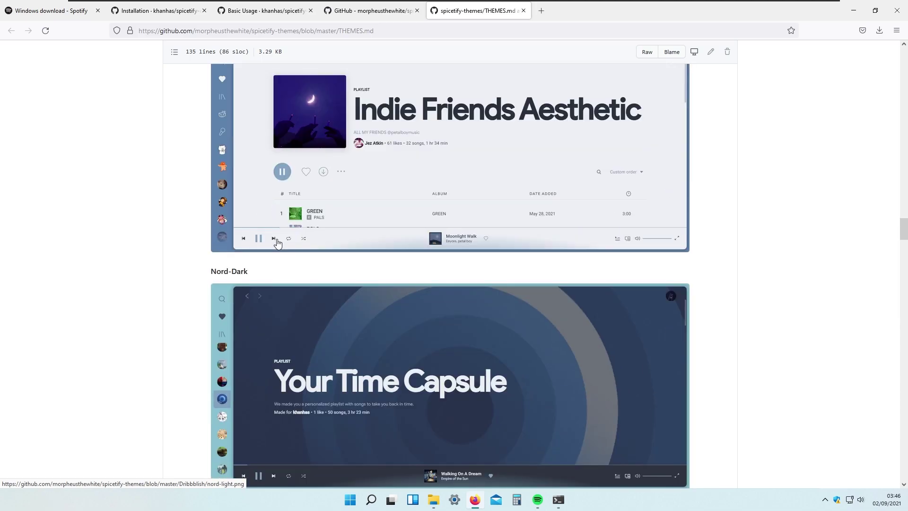
{"action": "scroll", "coordinate": [278, 243], "scroll_direction": "down", "scroll_amount": 7}
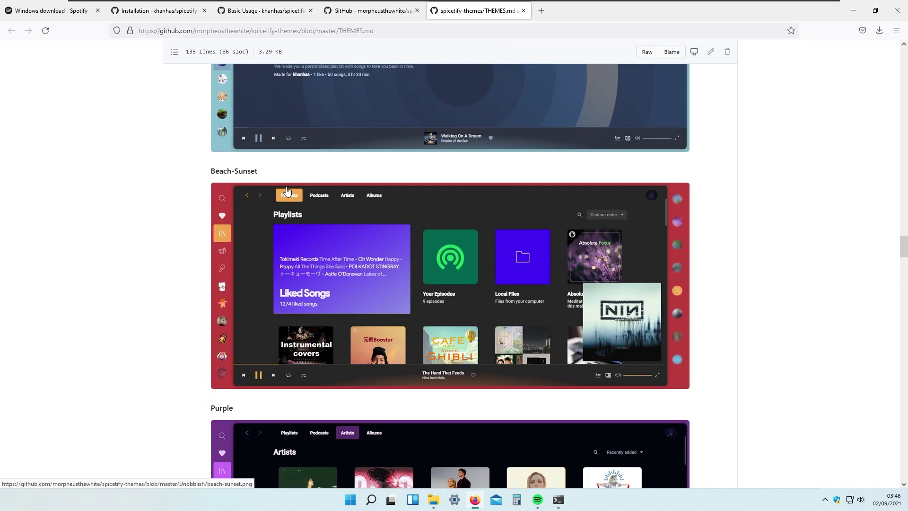
{"action": "scroll", "coordinate": [312, 203], "scroll_direction": "down", "scroll_amount": 4}
{"action": "scroll", "coordinate": [318, 243], "scroll_direction": "down", "scroll_amount": 8}
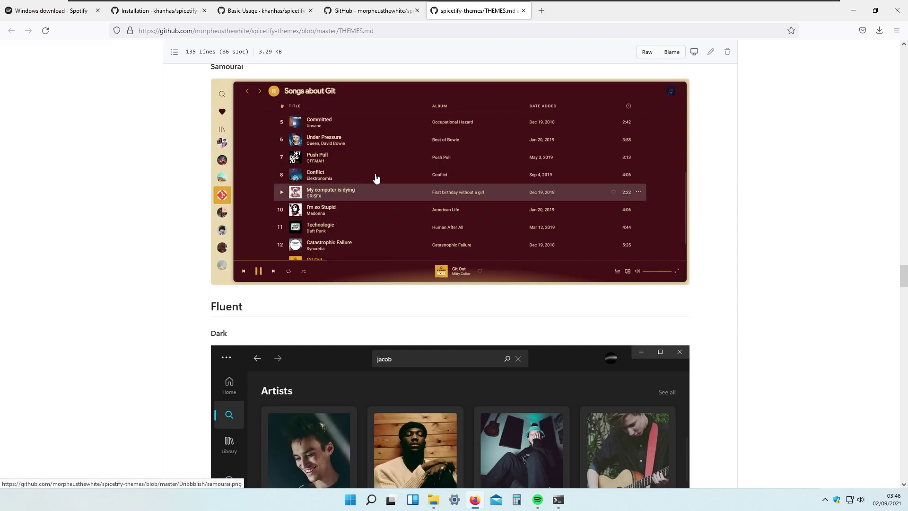
{"action": "scroll", "coordinate": [360, 161], "scroll_direction": "up", "scroll_amount": 3}
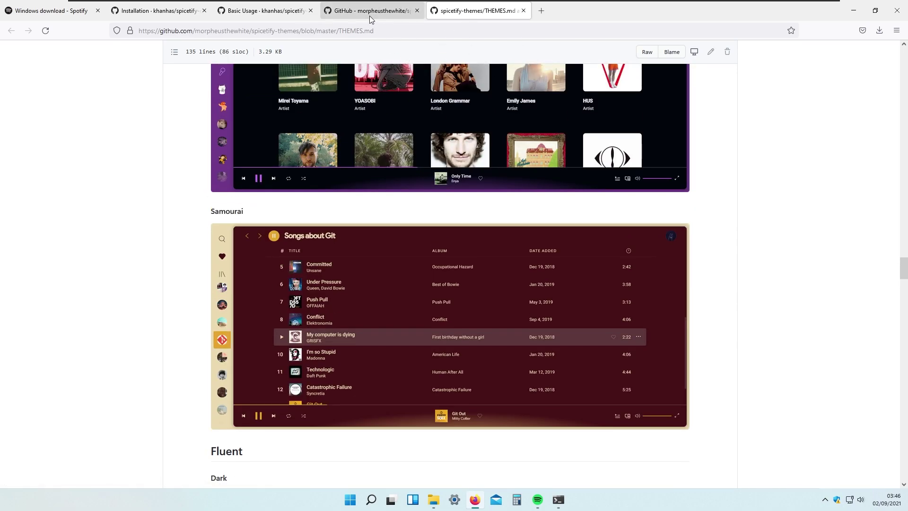
Return to the spicetify-themes README at step 3, choosing which theme to apply.
{"action": "left_click", "coordinate": [369, 16]}
{"action": "scroll", "coordinate": [378, 238], "scroll_direction": "down", "scroll_amount": 10}
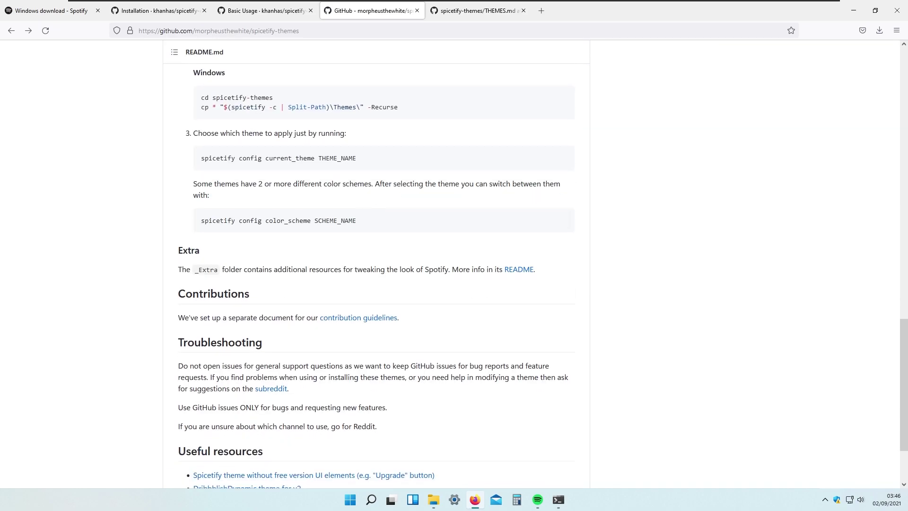
{"action": "scroll", "coordinate": [194, 181], "scroll_direction": "up", "scroll_amount": 1}
{"action": "left_click_drag", "start_coordinate": [192, 181], "coordinate": [350, 183]}
{"action": "left_click", "coordinate": [325, 163]}
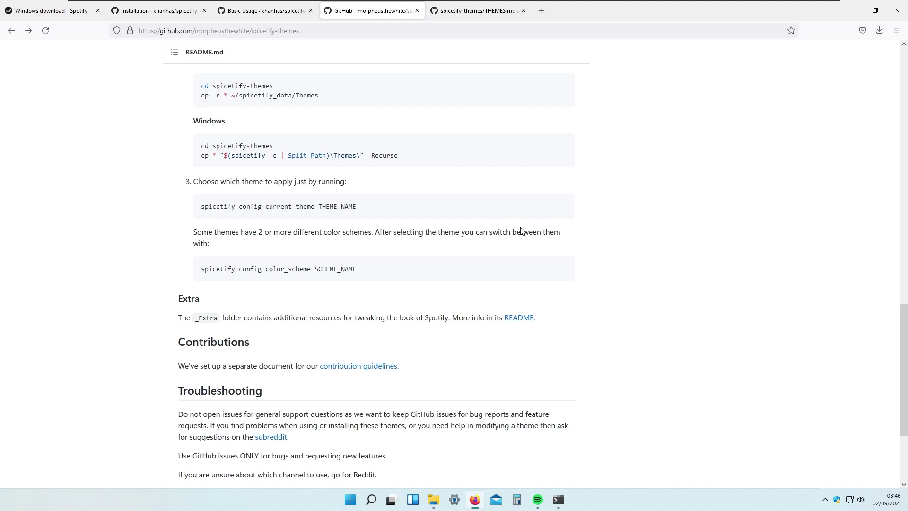
Paste the copied 'spicetify config current_theme THEME_NAME' command into a new Notepad note.
{"action": "left_click", "coordinate": [563, 207]}
{"action": "key", "text": "super"}
{"action": "type", "text": "notepad"}
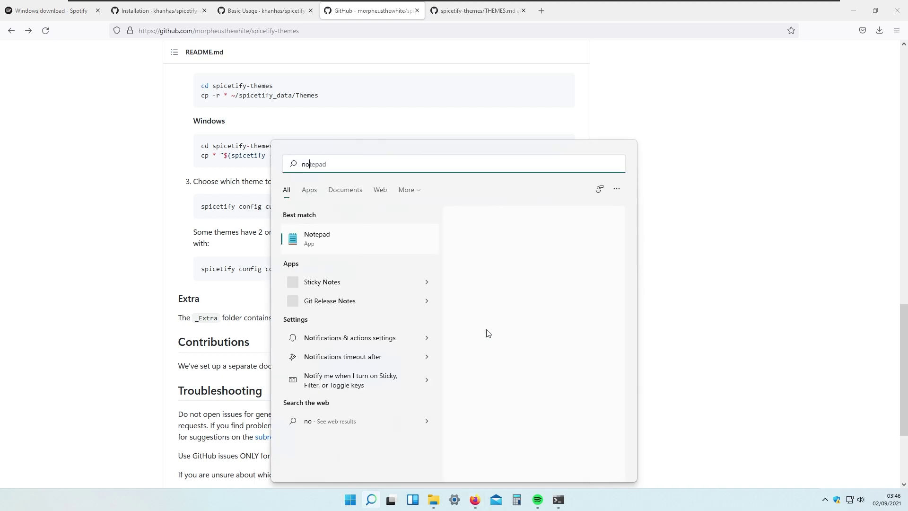
{"action": "left_click", "coordinate": [391, 235]}
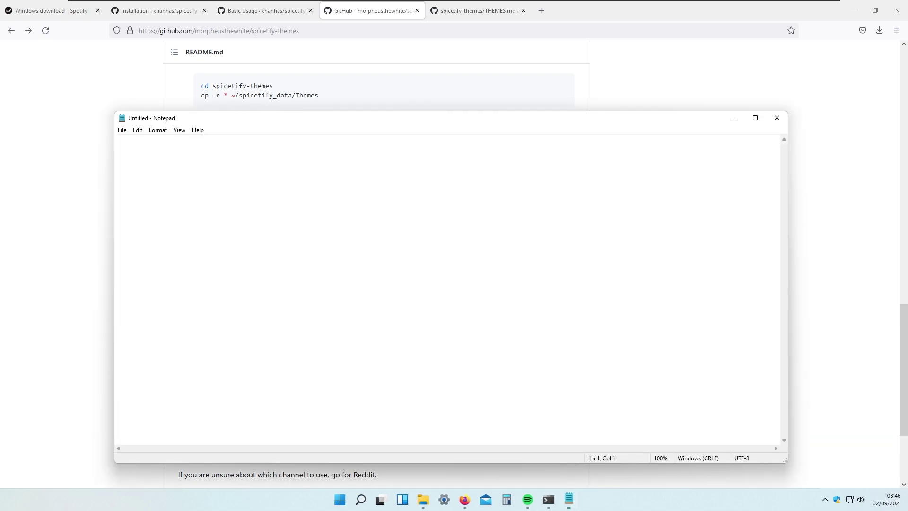
{"action": "left_click_drag", "start_coordinate": [466, 119], "coordinate": [473, 94]}
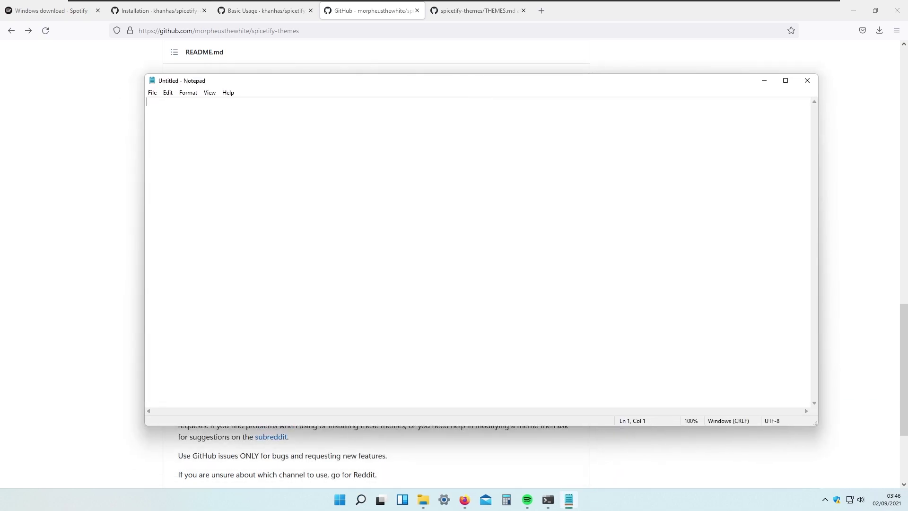
{"action": "key", "text": "ctrl+v"}
{"action": "left_click_drag", "start_coordinate": [321, 84], "coordinate": [370, 99]}
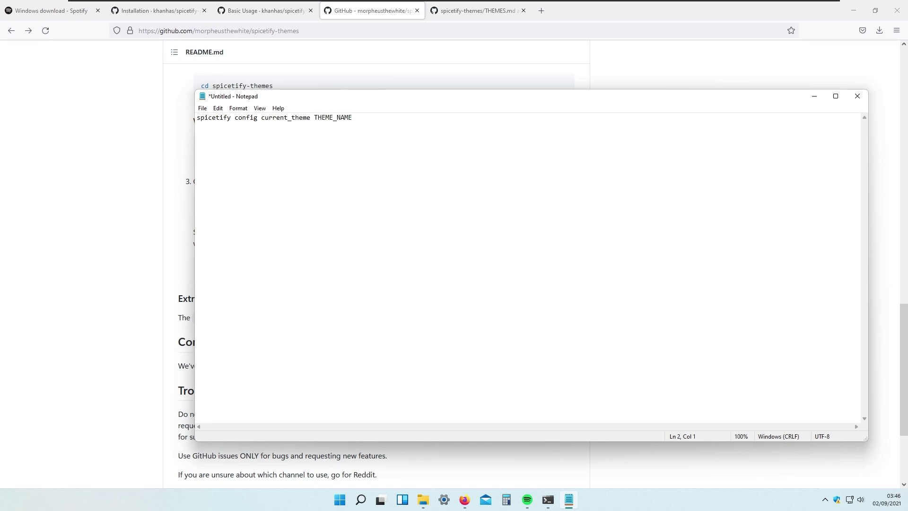
Delete the THEME_NAME placeholder from the command.
{"action": "key", "text": "shift+Left"}
{"action": "key", "text": "shift+Left"}
{"action": "key", "text": "shift+Left"}
{"action": "key", "text": "shift+Left"}
{"action": "key", "text": "shift+Left"}
{"action": "key", "text": "shift+Left"}
{"action": "key", "text": "shift+Left"}
{"action": "key", "text": "shift+Left"}
{"action": "key", "text": "shift+Left"}
{"action": "key", "text": "Left"}
{"action": "key", "text": "ctrl+shift+Left"}
{"action": "key", "text": "BackSpace"}
Copy 'Dribbblish' from the themes list into the note and select the completed command line.
{"action": "left_click", "coordinate": [458, 6]}
{"action": "scroll", "coordinate": [397, 188], "scroll_direction": "up", "scroll_amount": 20}
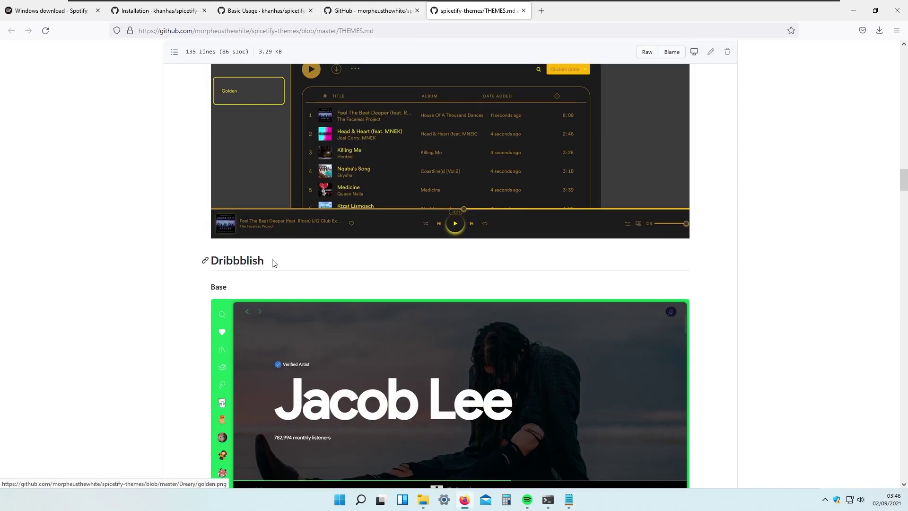
{"action": "left_click_drag", "start_coordinate": [269, 261], "coordinate": [210, 261]}
{"action": "key", "text": "ctrl+c"}
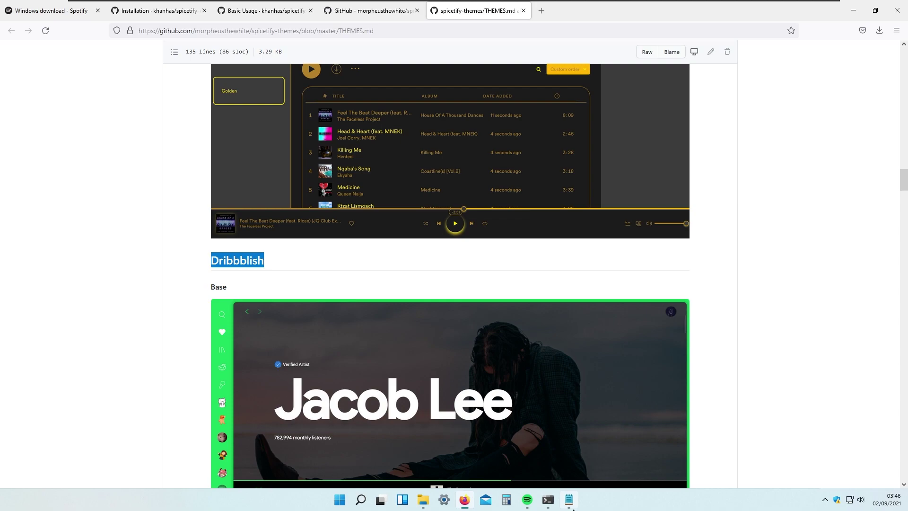
{"action": "left_click", "coordinate": [569, 500]}
{"action": "key", "text": "ctrl+v"}
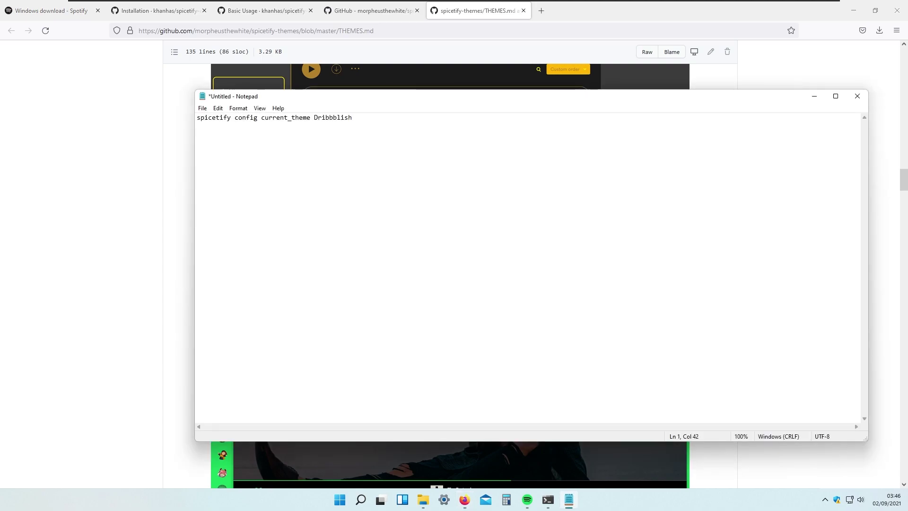
{"action": "left_click_drag", "start_coordinate": [353, 118], "coordinate": [194, 117]}
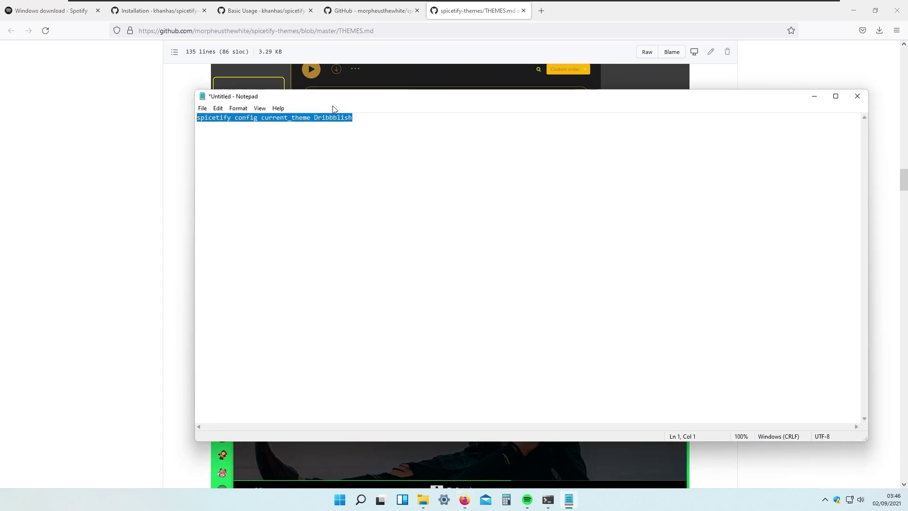
{"action": "mouse_move", "coordinate": [332, 106]}
{"action": "left_mouse_down"}
{"action": "mouse_move", "coordinate": [308, 99]}
{"action": "mouse_move", "coordinate": [320, 97]}
{"action": "left_mouse_up"}
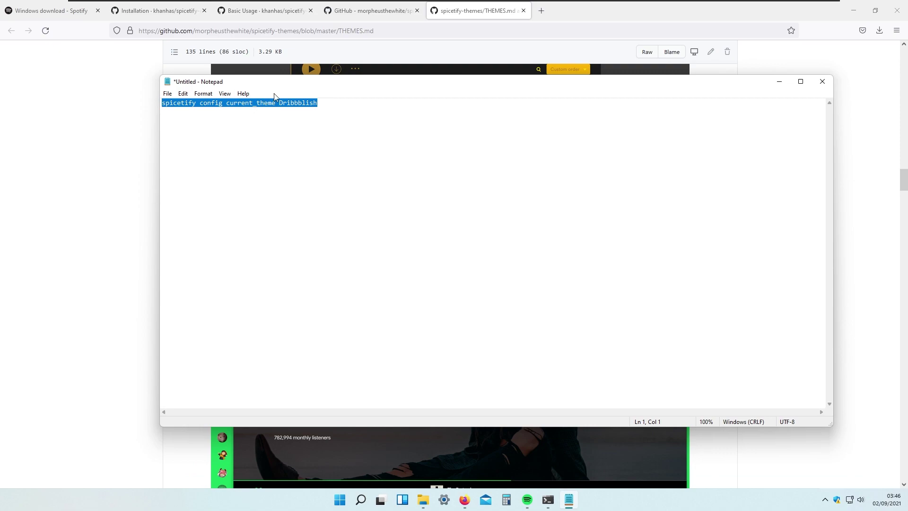
Set current_theme to Dribbblish and run spicetify apply, dismissing Spotify's not-responding warning.
{"action": "left_click", "coordinate": [547, 498]}
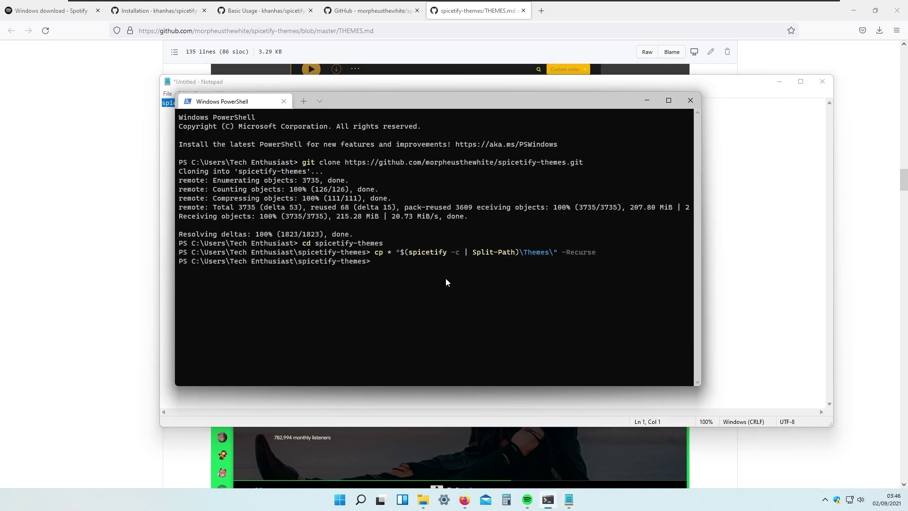
{"action": "key", "text": "ctrl+v"}
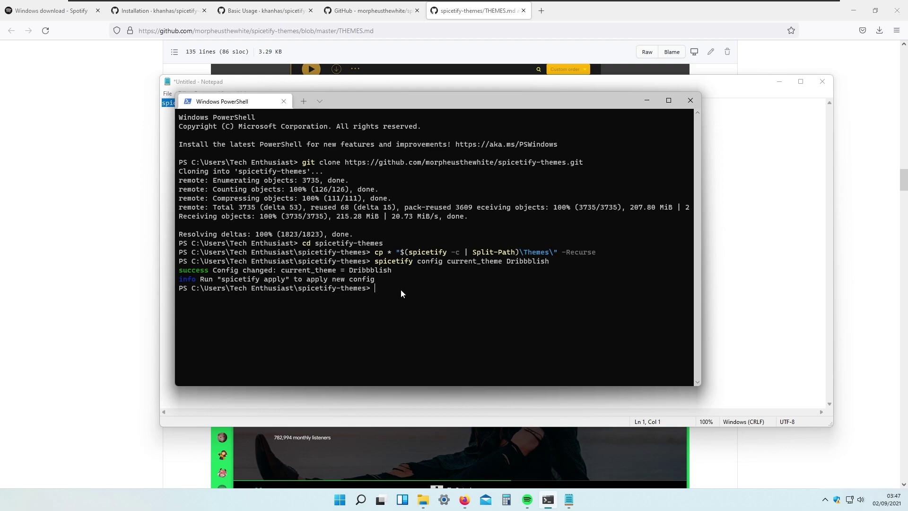
{"action": "type", "text": "spicetfiy apply"}
{"action": "key", "text": "Return"}
{"action": "type", "text": "spicetify apply"}
{"action": "key", "text": "Return"}
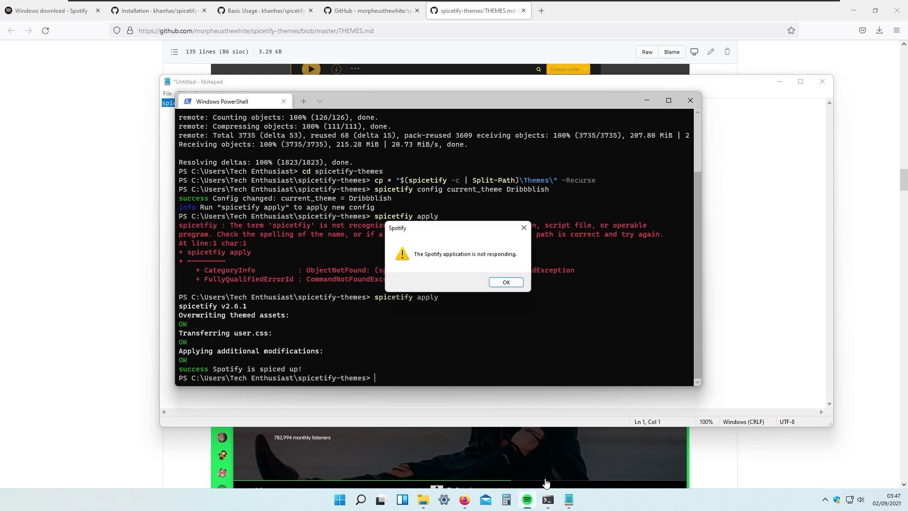
{"action": "left_click", "coordinate": [507, 284]}
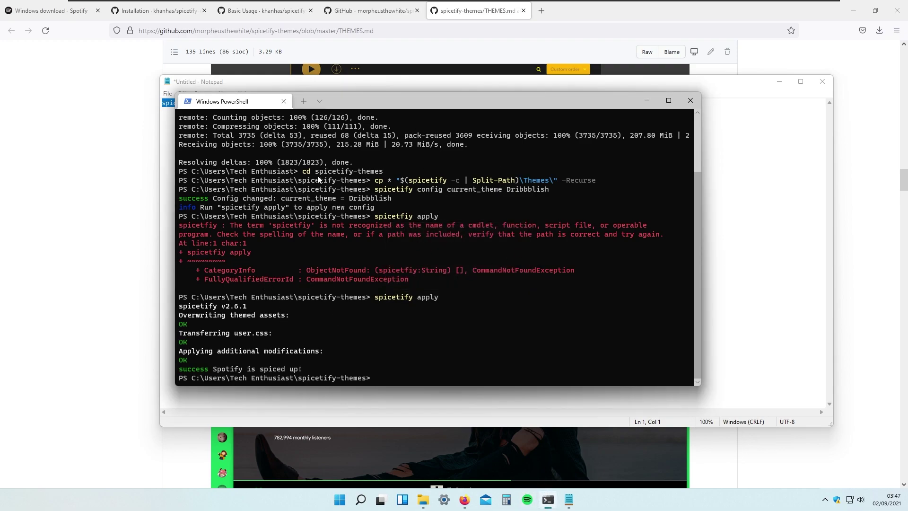
Check Spotify's green Dribbblish look, then scroll back to the Dribbblish previews in THEMES.md.
{"action": "left_click", "coordinate": [528, 500]}
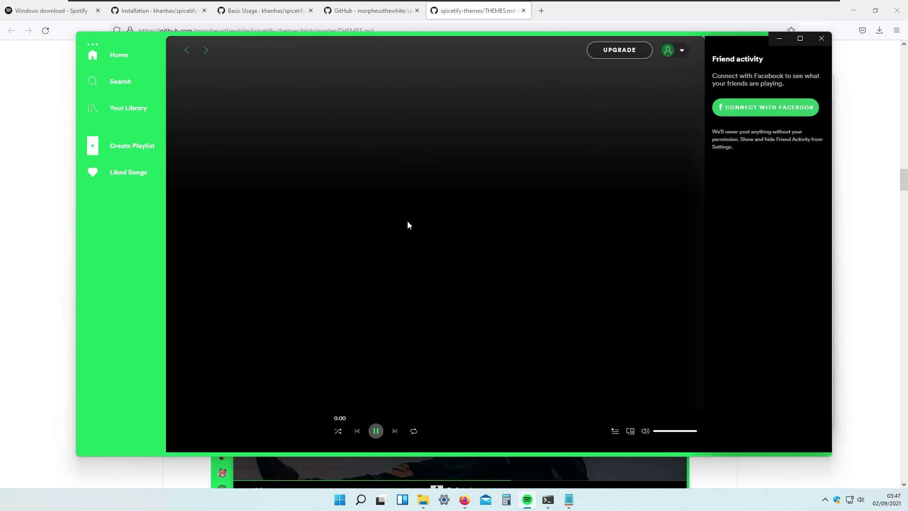
{"action": "key", "text": "alt+Tab"}
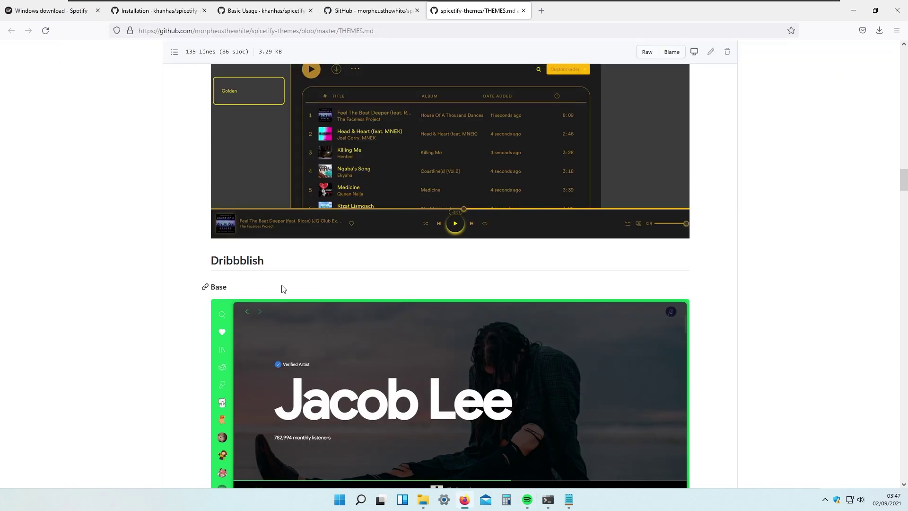
{"action": "scroll", "coordinate": [313, 181], "scroll_direction": "down", "scroll_amount": 2}
{"action": "scroll", "coordinate": [312, 181], "scroll_direction": "down", "scroll_amount": 3}
{"action": "scroll", "coordinate": [249, 89], "scroll_direction": "up", "scroll_amount": 1}
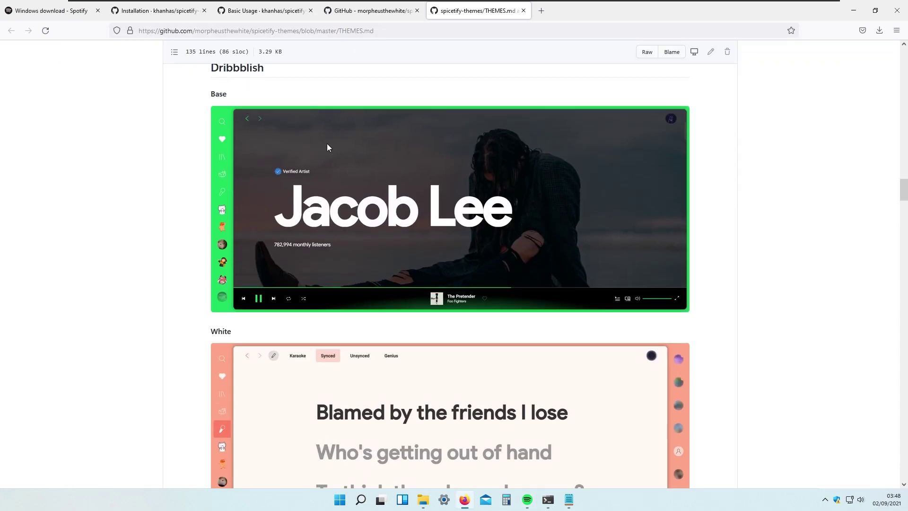
{"action": "scroll", "coordinate": [265, 290], "scroll_direction": "down", "scroll_amount": 2}
{"action": "scroll", "coordinate": [350, 256], "scroll_direction": "up", "scroll_amount": 3}
Copy the spicetify config color_scheme command from the spicetify-themes README.
{"action": "scroll", "coordinate": [331, 279], "scroll_direction": "down", "scroll_amount": 8}
{"action": "scroll", "coordinate": [305, 301], "scroll_direction": "down", "scroll_amount": 4}
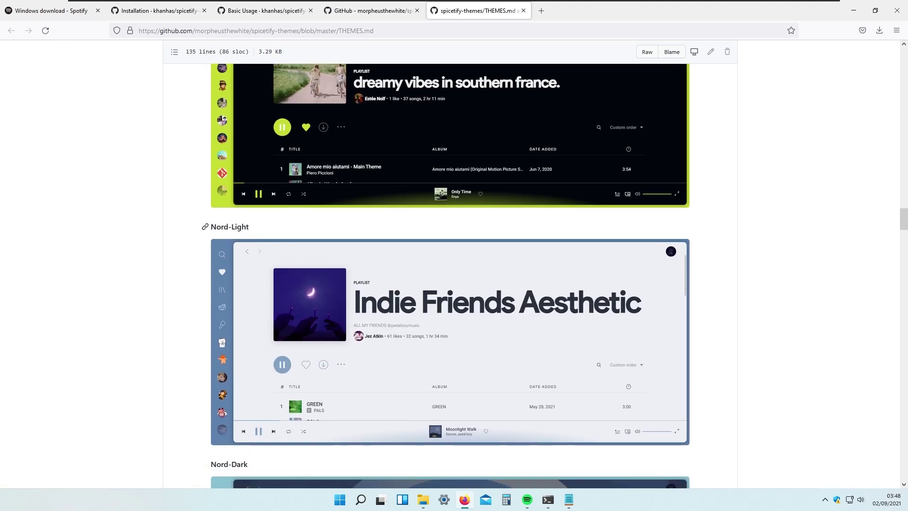
{"action": "triple_click", "coordinate": [254, 231]}
{"action": "left_click", "coordinate": [389, 225]}
{"action": "key", "text": "ctrl+shift+Tab"}
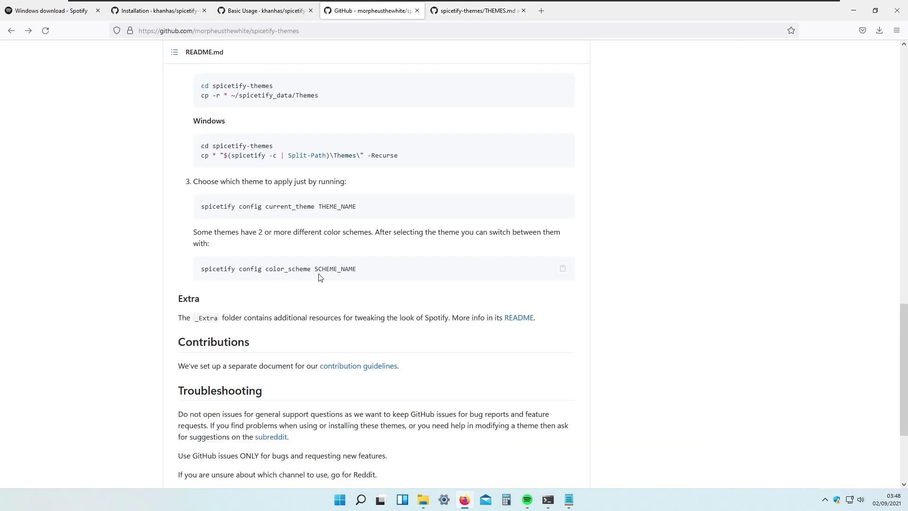
{"action": "triple_click", "coordinate": [334, 268]}
Paste the command on a new second line in Notepad and delete the SCHEME_NAME placeholder.
{"action": "left_click", "coordinate": [568, 499]}
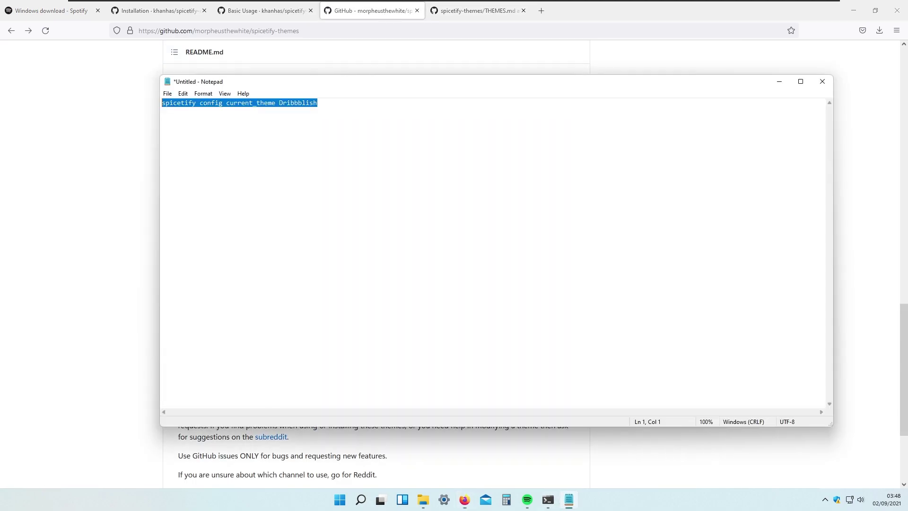
{"action": "key", "text": "End"}
{"action": "key", "text": "Return"}
{"action": "key", "text": "ctrl+v"}
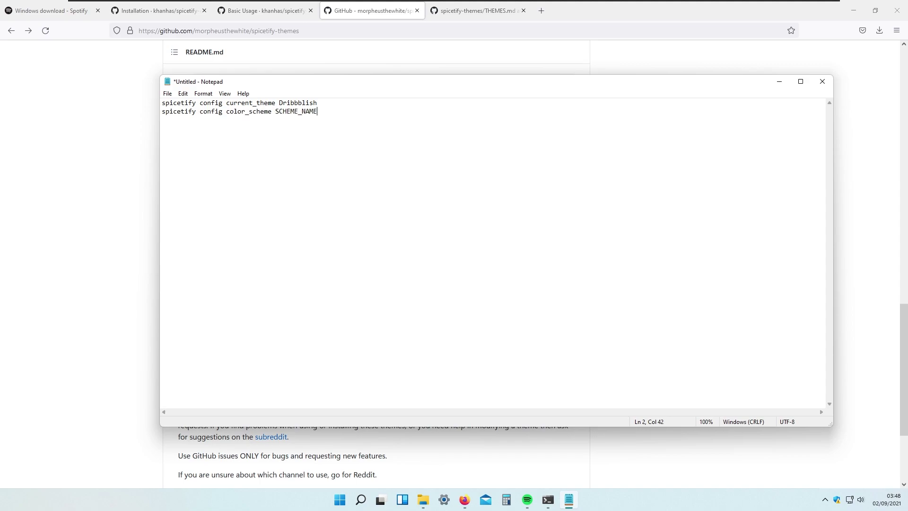
{"action": "key", "text": "shift+Left"}
{"action": "key", "text": "shift+Left"}
{"action": "key", "text": "shift+Left"}
{"action": "key", "text": "shift+Left"}
{"action": "key", "text": "shift+Left"}
{"action": "key", "text": "shift+Left"}
{"action": "key", "text": "shift+Left"}
{"action": "key", "text": "shift+Left"}
{"action": "key", "text": "shift+Left"}
{"action": "key", "text": "shift+Left"}
{"action": "key", "text": "BackSpace"}
Copy 'Nord-Light' from the themes page and paste it to complete the color_scheme line.
{"action": "left_click", "coordinate": [490, 12]}
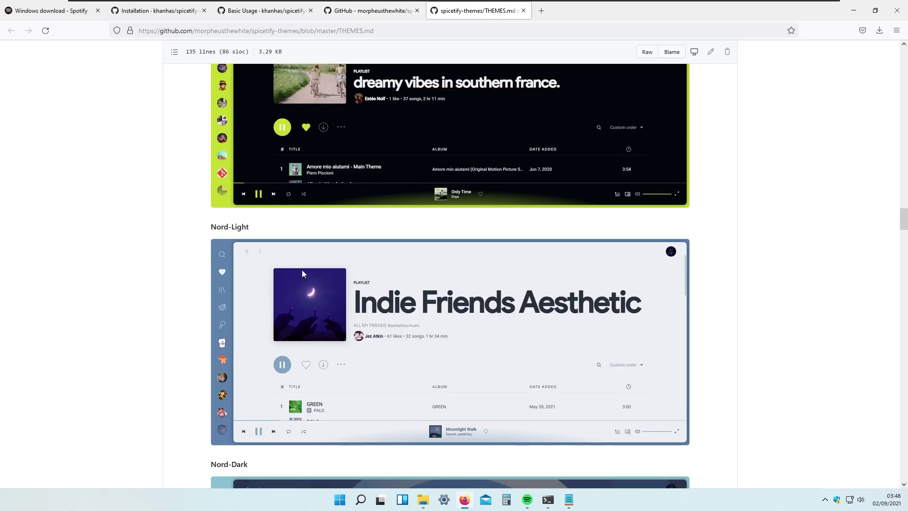
{"action": "left_click_drag", "start_coordinate": [250, 228], "coordinate": [211, 228]}
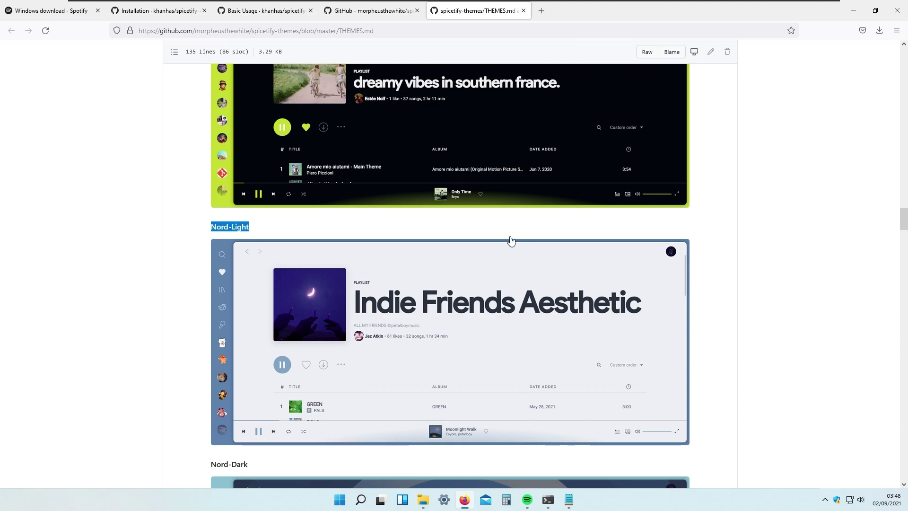
{"action": "left_click", "coordinate": [568, 505]}
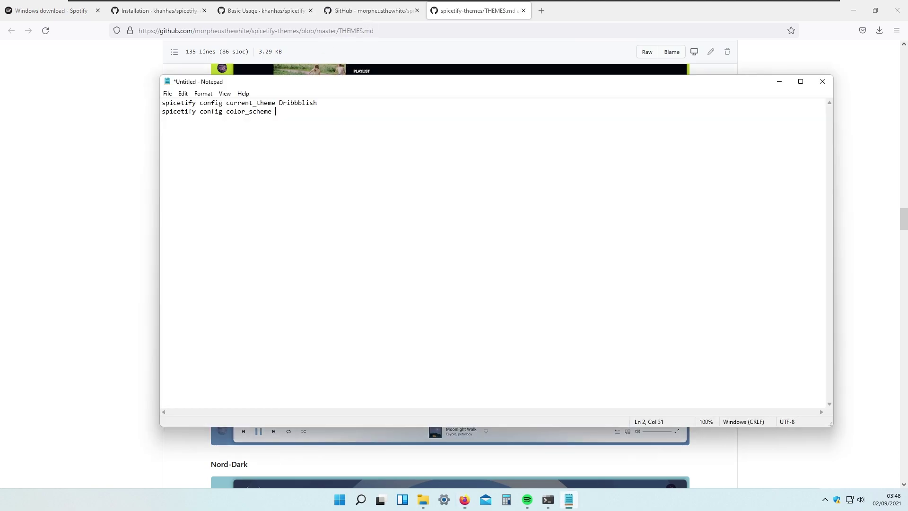
{"action": "key", "text": "ctrl+v"}
{"action": "key", "text": "shift+Left"}
{"action": "key", "text": "shift+Left"}
{"action": "key", "text": "shift+Left"}
{"action": "key", "text": "shift+Left"}
{"action": "key", "text": "shift+Left"}
{"action": "key", "text": "shift+Left"}
{"action": "key", "text": "shift+Left"}
{"action": "key", "text": "shift+Left"}
{"action": "key", "text": "shift+Left"}
{"action": "key", "text": "shift+Left"}
{"action": "key", "text": "shift+Left"}
{"action": "key", "text": "shift+Left"}
{"action": "key", "text": "shift+Left"}
{"action": "key", "text": "shift+Left"}
{"action": "key", "text": "shift+Left"}
{"action": "key", "text": "shift+Left"}
{"action": "key", "text": "shift+Left"}
{"action": "key", "text": "shift+Left"}
{"action": "key", "text": "shift+Left"}
{"action": "key", "text": "shift+Left"}
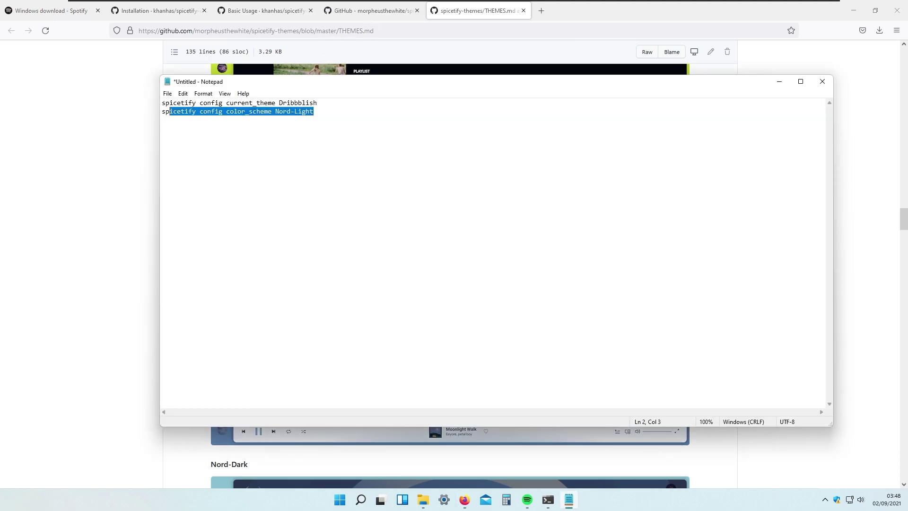
Run 'spicetify config color_scheme Nord-Light' in PowerShell, then run spicetify apply.
{"action": "left_click", "coordinate": [548, 500]}
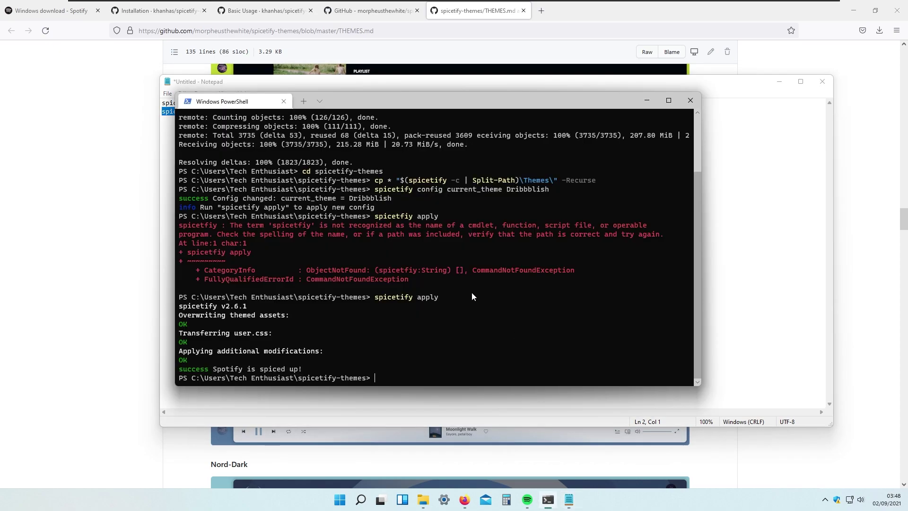
{"action": "key", "text": "ctrl+v"}
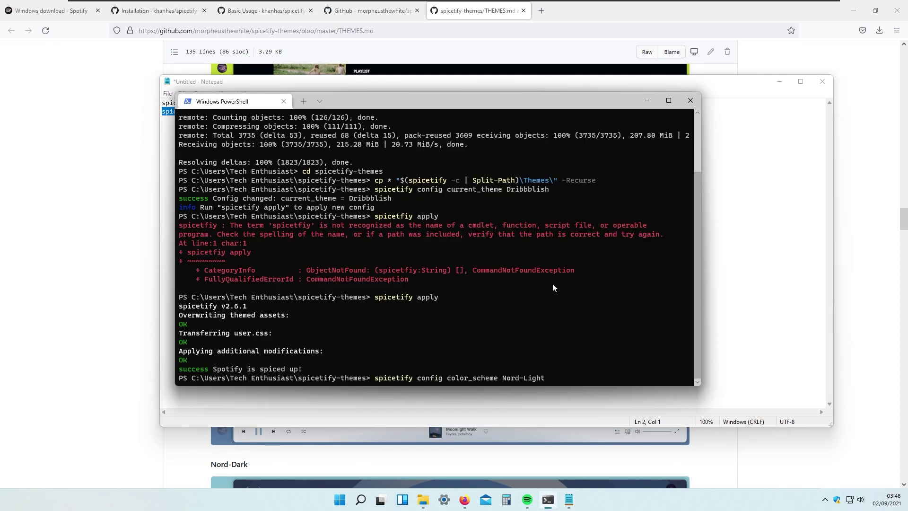
{"action": "key", "text": "Return"}
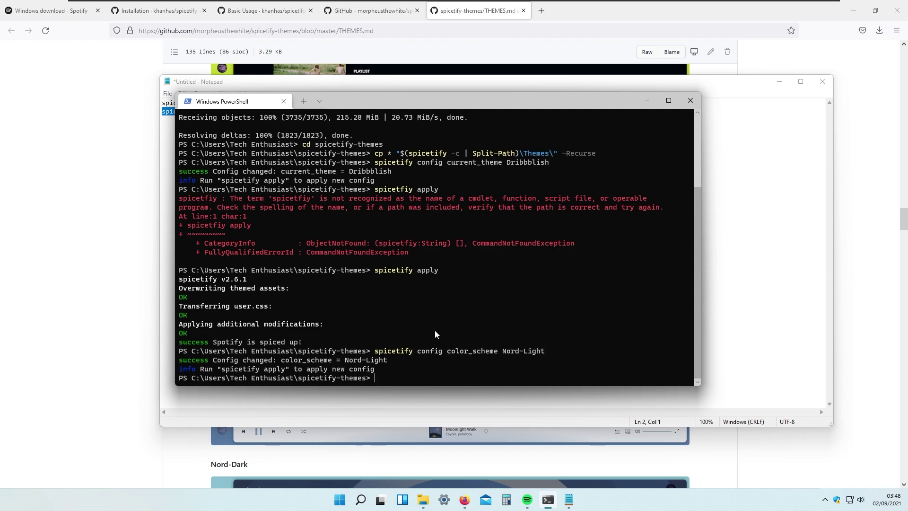
{"action": "type", "text": "sp"}
{"action": "type", "text": "icetify apply"}
{"action": "key", "text": "Return"}
{"action": "key", "text": "alt+Tab"}
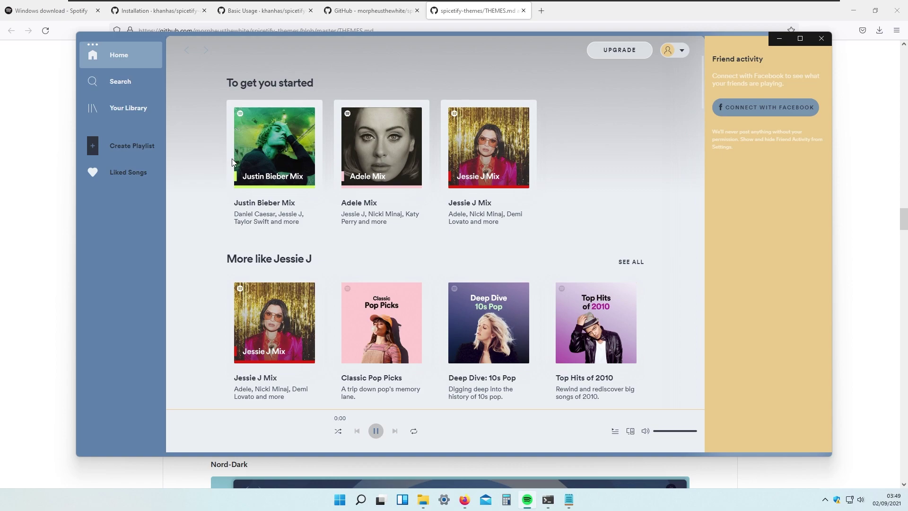
Turn off 'See what your friends are playing' in Spotify's Settings.
{"action": "left_click", "coordinate": [142, 146]}
{"action": "key", "text": "alt+Left"}
{"action": "left_click", "coordinate": [683, 56]}
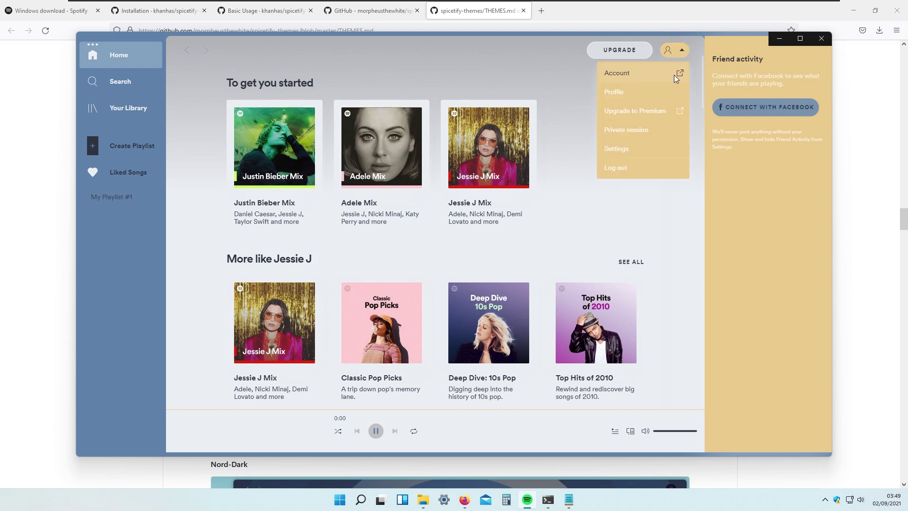
{"action": "left_click", "coordinate": [640, 150]}
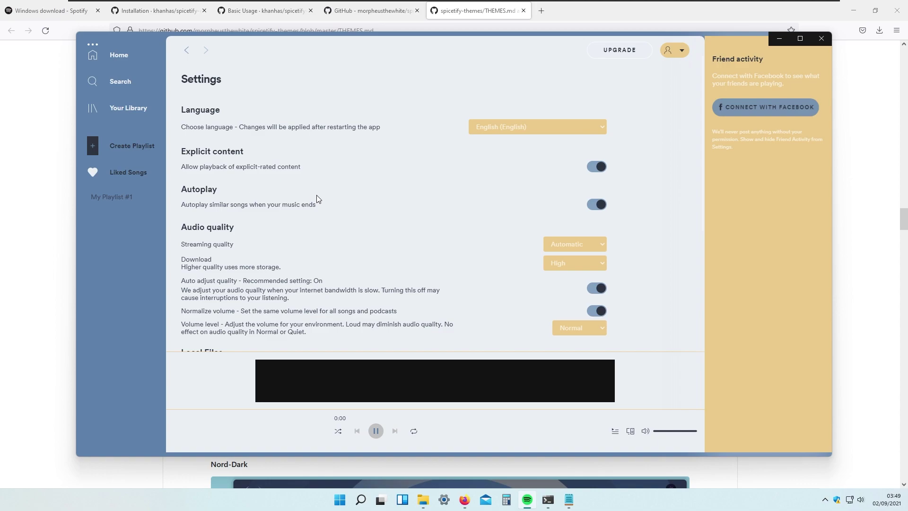
{"action": "scroll", "coordinate": [318, 194], "scroll_direction": "down", "scroll_amount": 3}
{"action": "scroll", "coordinate": [320, 194], "scroll_direction": "down", "scroll_amount": 2}
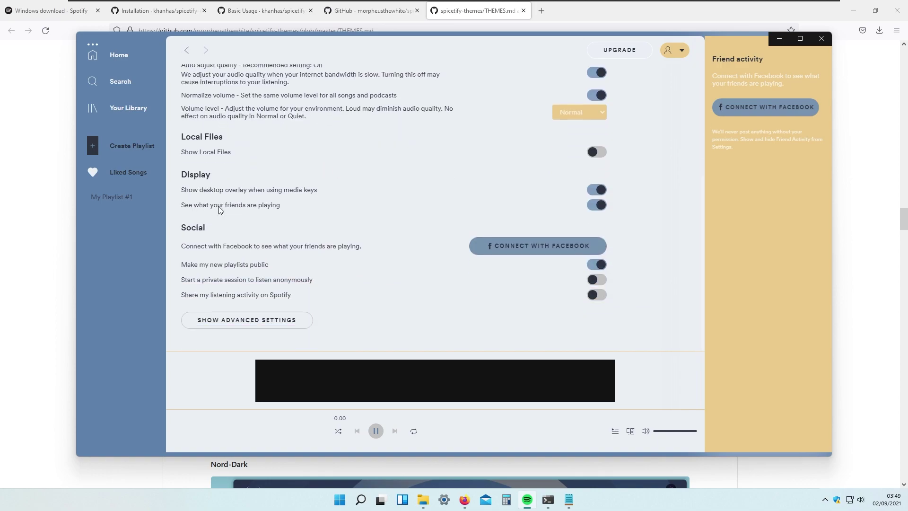
{"action": "left_click", "coordinate": [606, 206]}
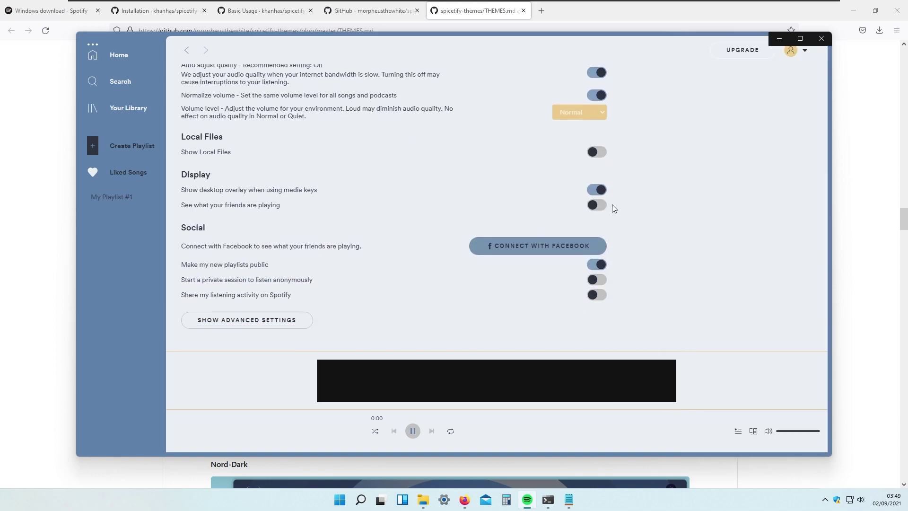
Return to Spotify's Home page to view the Nord-Light Dribbblish colours.
{"action": "scroll", "coordinate": [439, 229], "scroll_direction": "up", "scroll_amount": 4}
{"action": "left_click", "coordinate": [122, 56]}
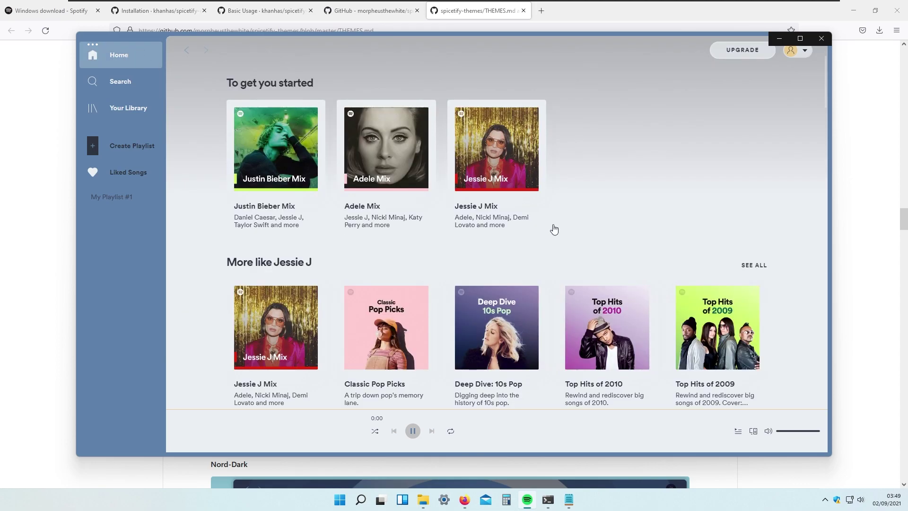
{"action": "scroll", "coordinate": [564, 243], "scroll_direction": "down", "scroll_amount": 1}
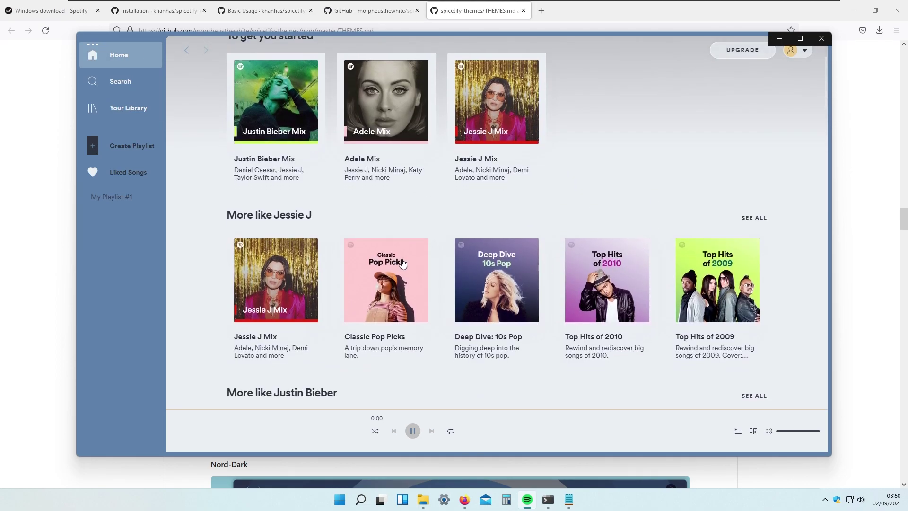
{"action": "scroll", "coordinate": [606, 194], "scroll_direction": "up", "scroll_amount": 1}
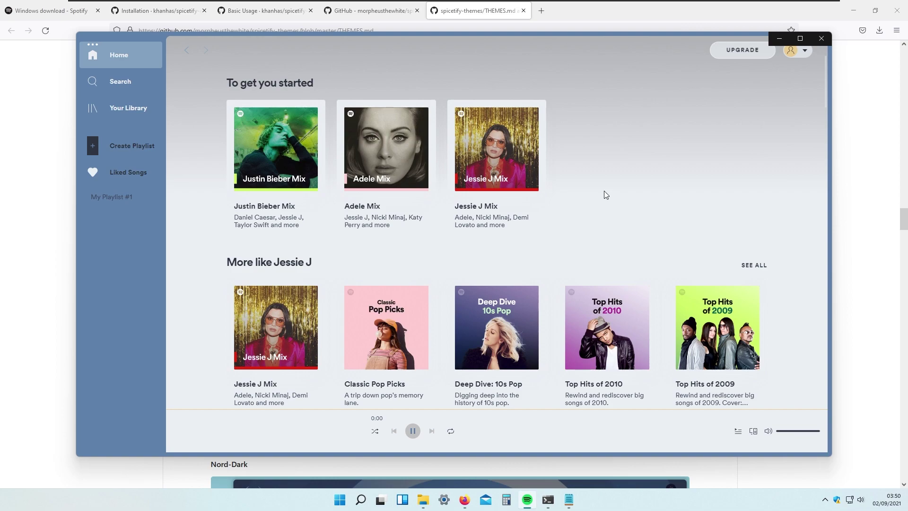
Close Spotify, Firefox with all 5 tabs, and the old PowerShell window.
{"action": "left_click", "coordinate": [821, 39]}
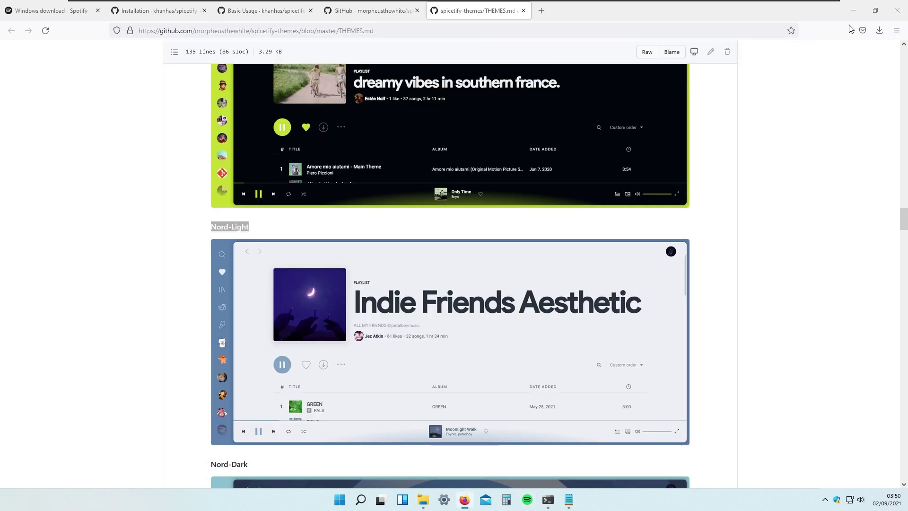
{"action": "left_click", "coordinate": [825, 499]}
{"action": "left_click", "coordinate": [846, 101]}
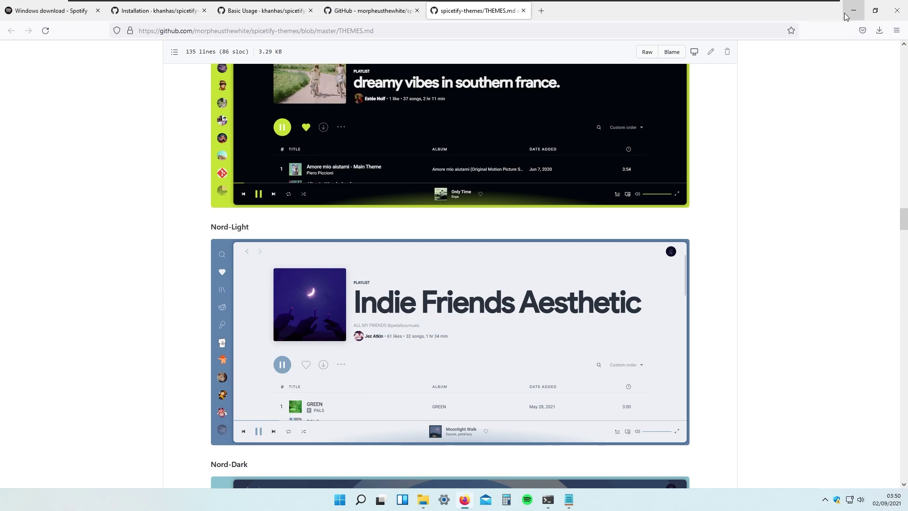
{"action": "left_click", "coordinate": [897, 11]}
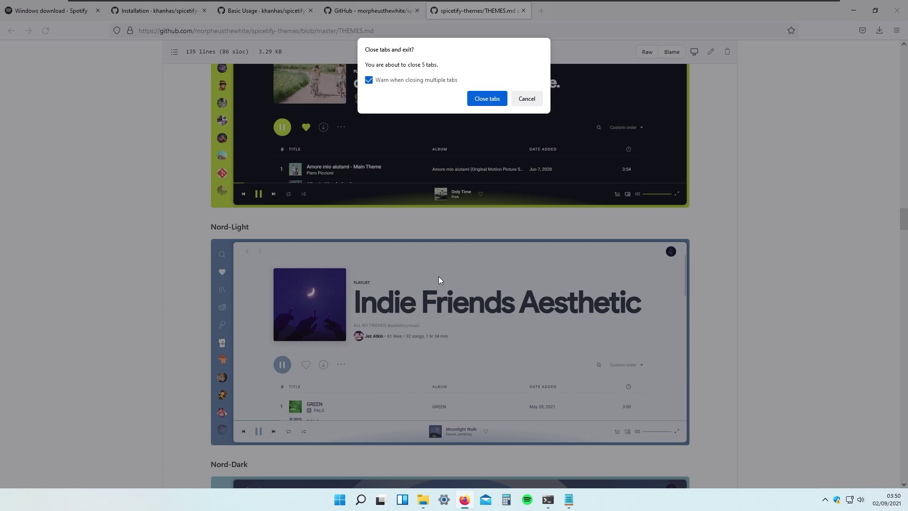
{"action": "left_click", "coordinate": [487, 98]}
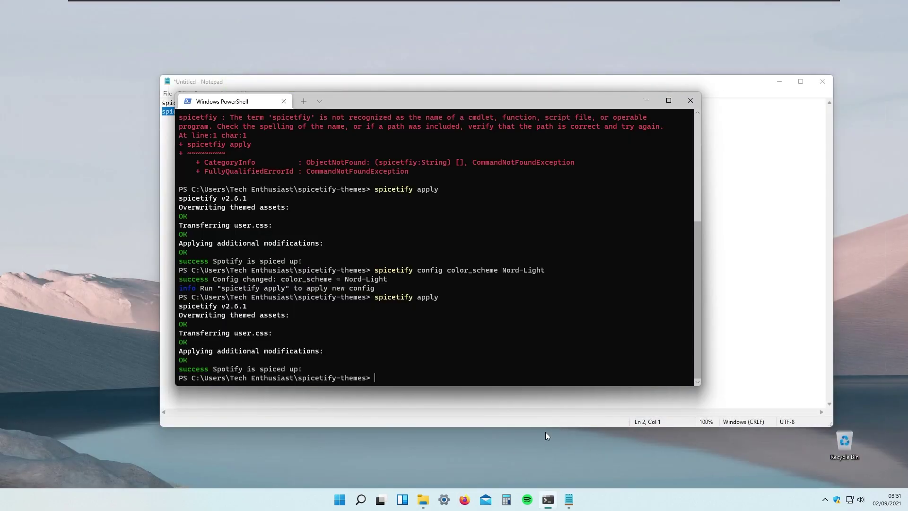
{"action": "key", "text": "alt+F4"}
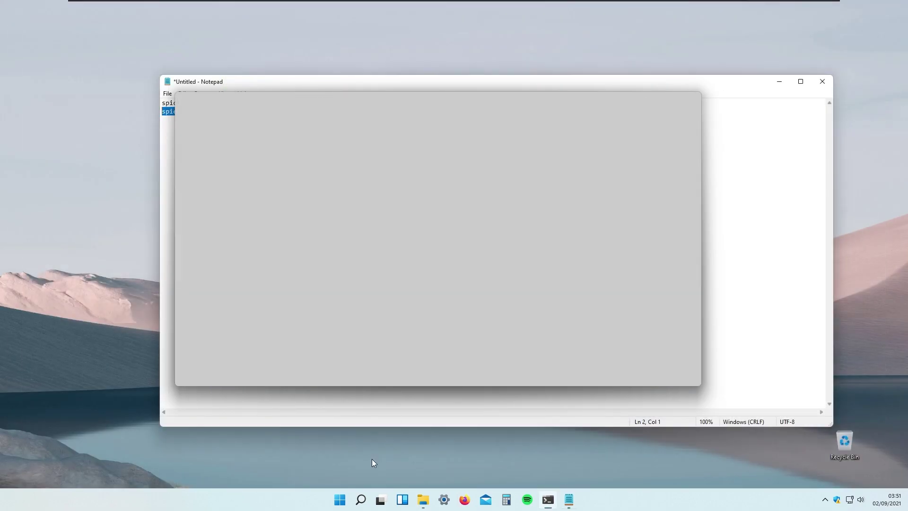
Run spicetify restore in a fresh PowerShell window, then close the reopened Spotify.
{"action": "key", "text": "super"}
{"action": "key", "text": "Escape"}
{"action": "key", "text": "super+7"}
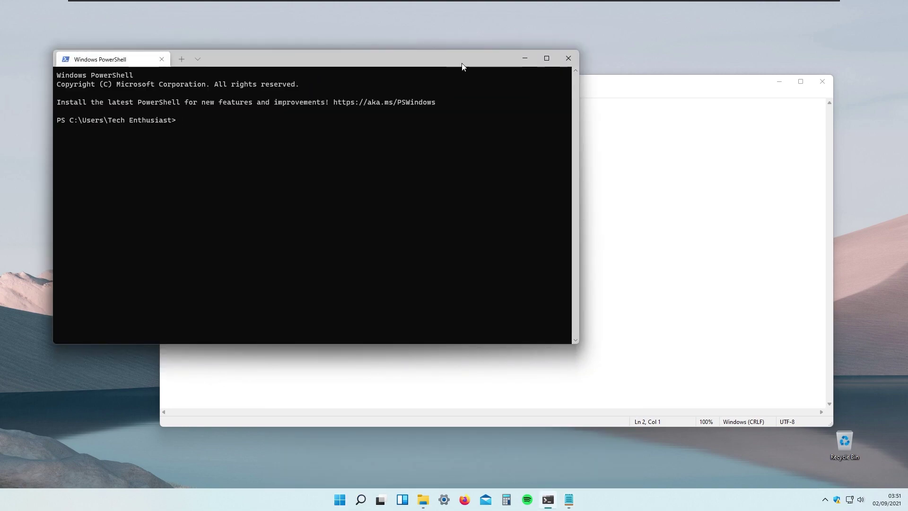
{"action": "left_click_drag", "start_coordinate": [333, 61], "coordinate": [385, 72]}
{"action": "type", "text": "spicetify restore"}
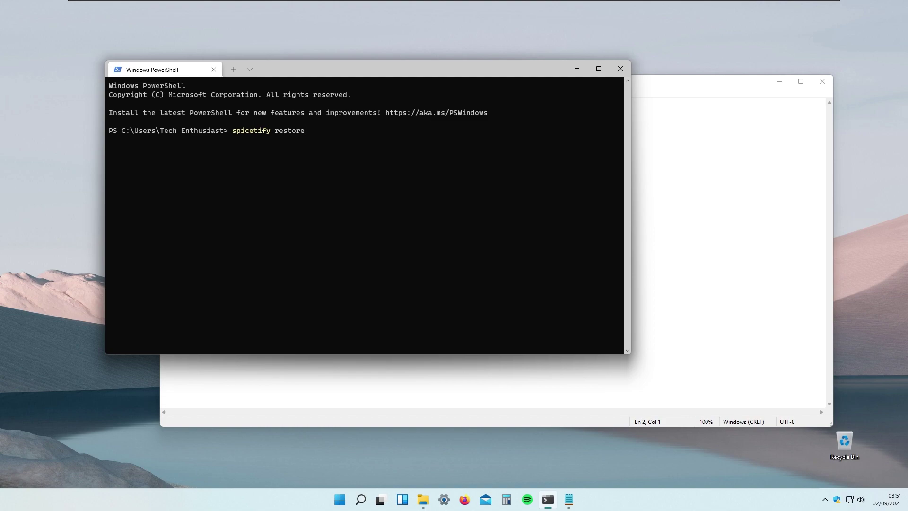
{"action": "key", "text": "Return"}
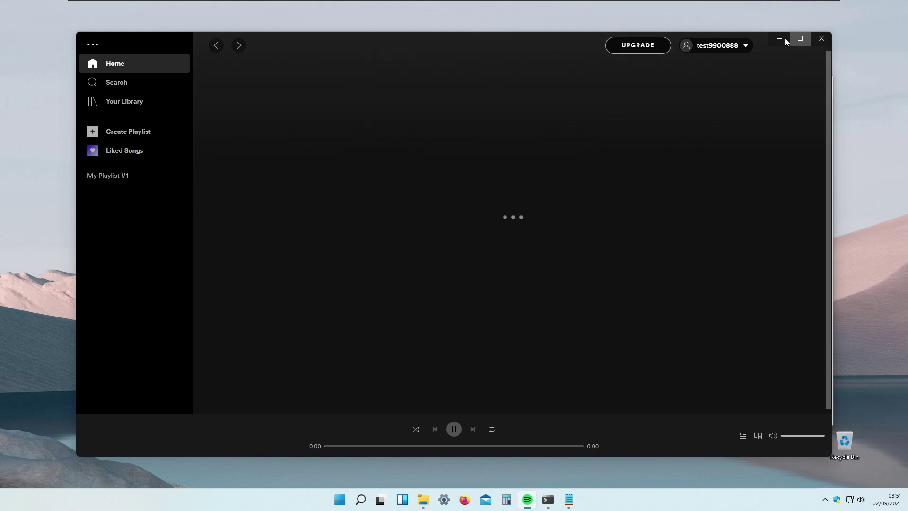
{"action": "left_click", "coordinate": [821, 38]}
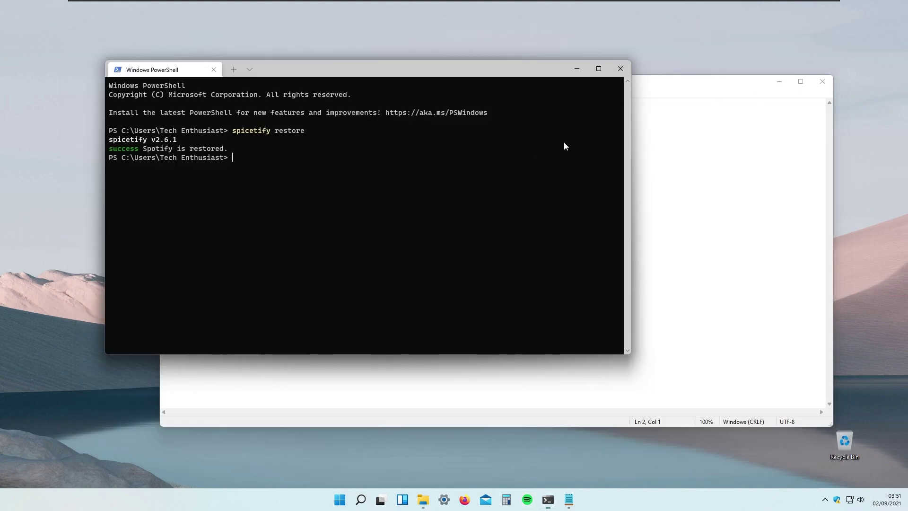
Close PowerShell and browse This PC > C: > Users to the user's home folder.
{"action": "left_click", "coordinate": [621, 69]}
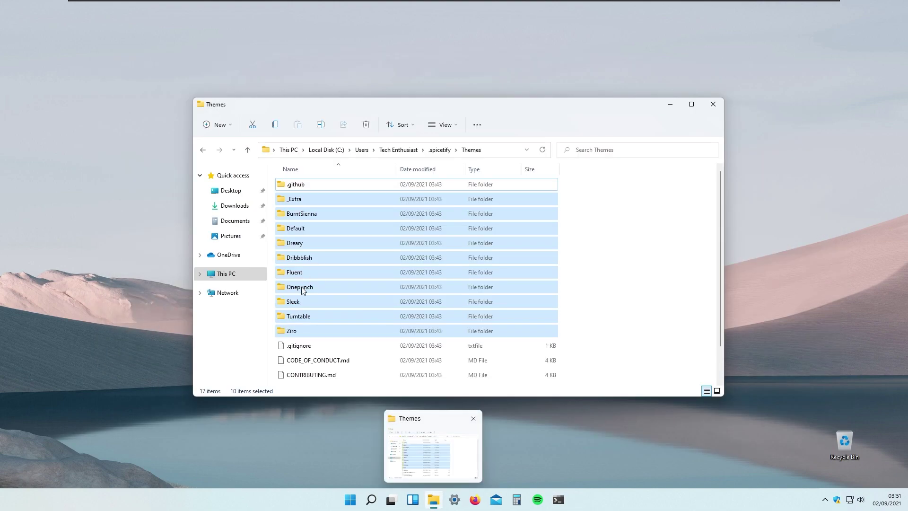
{"action": "left_click", "coordinate": [249, 276]}
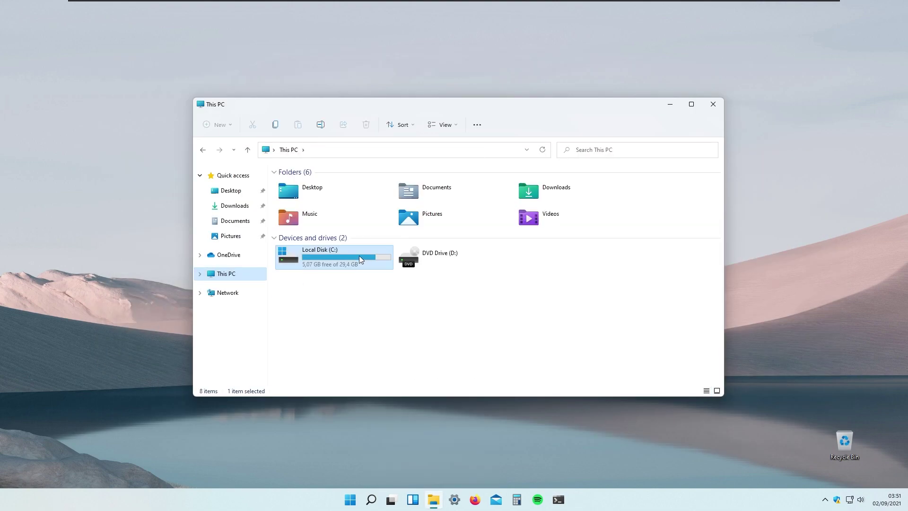
{"action": "double_click", "coordinate": [359, 258]}
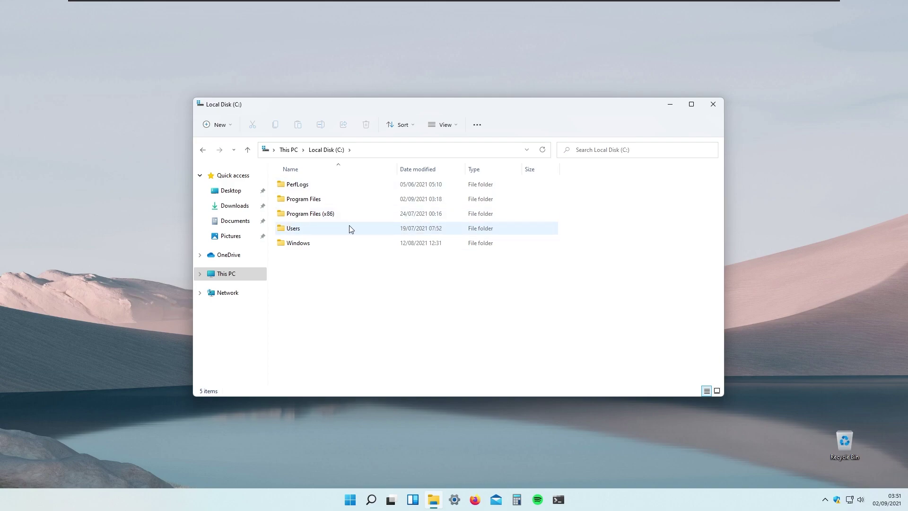
{"action": "double_click", "coordinate": [350, 226]}
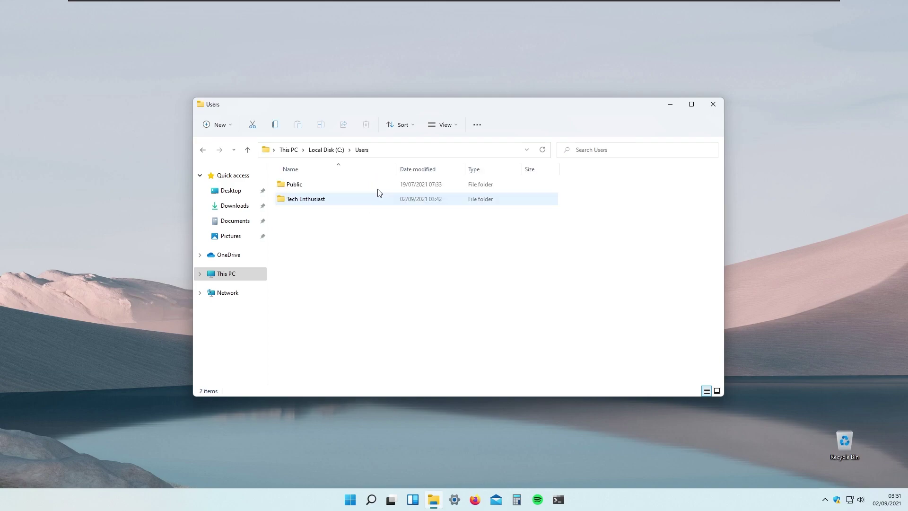
{"action": "left_click", "coordinate": [343, 204]}
{"action": "double_click", "coordinate": [343, 204]}
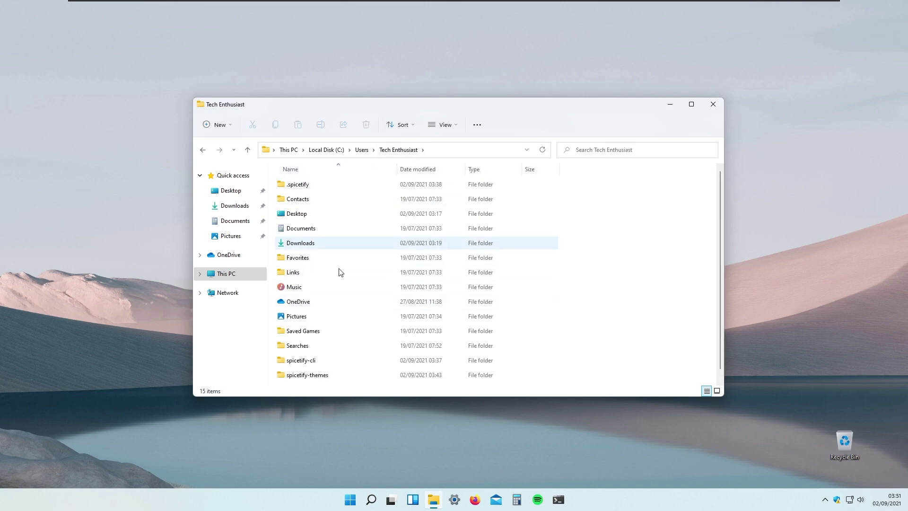
Permanently delete the .spicetify, spicetify-cli and spicetify-themes folders, then close Explorer.
{"action": "left_click", "coordinate": [317, 189]}
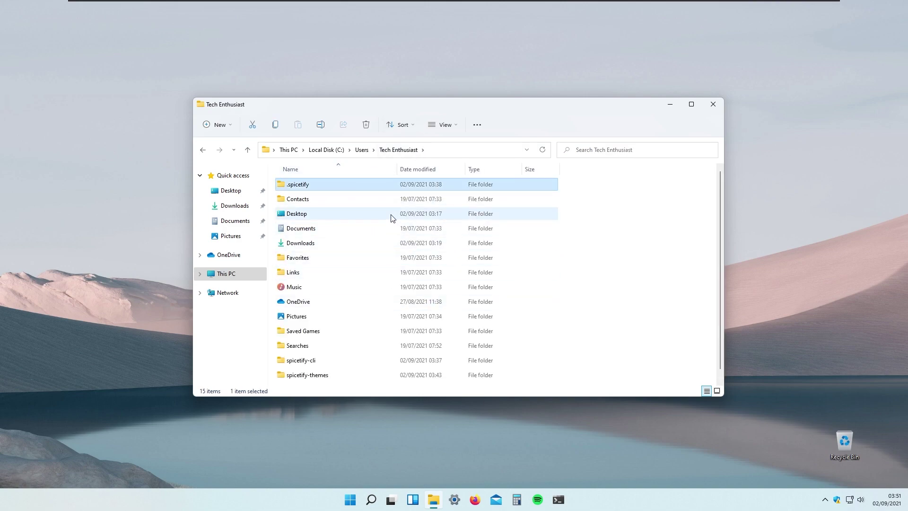
{"action": "scroll", "coordinate": [356, 248], "scroll_direction": "down", "scroll_amount": 1}
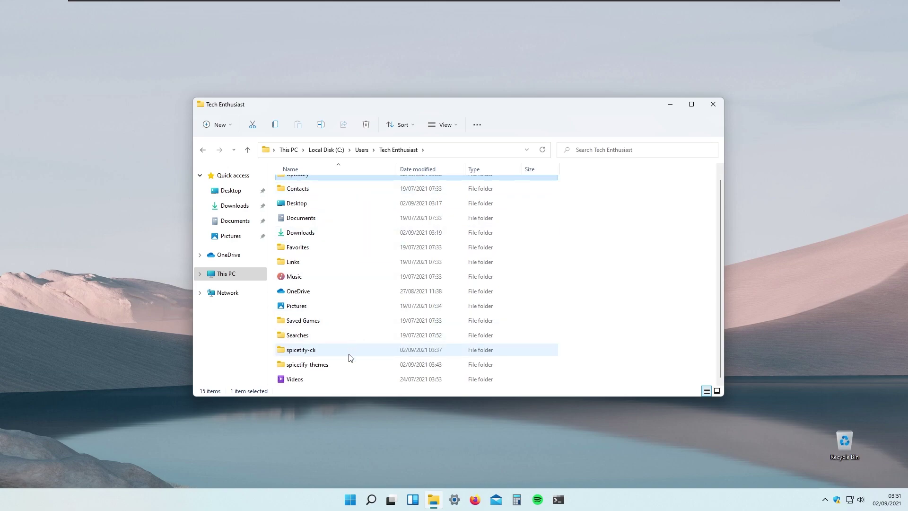
{"action": "left_click", "coordinate": [336, 352], "text": "ctrl"}
{"action": "left_click", "coordinate": [349, 368], "text": "ctrl"}
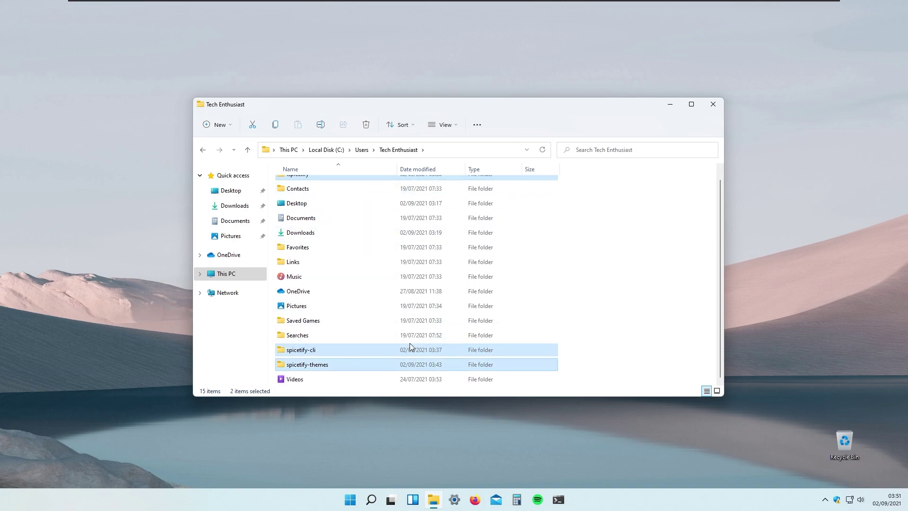
{"action": "key", "text": "shift+Delete"}
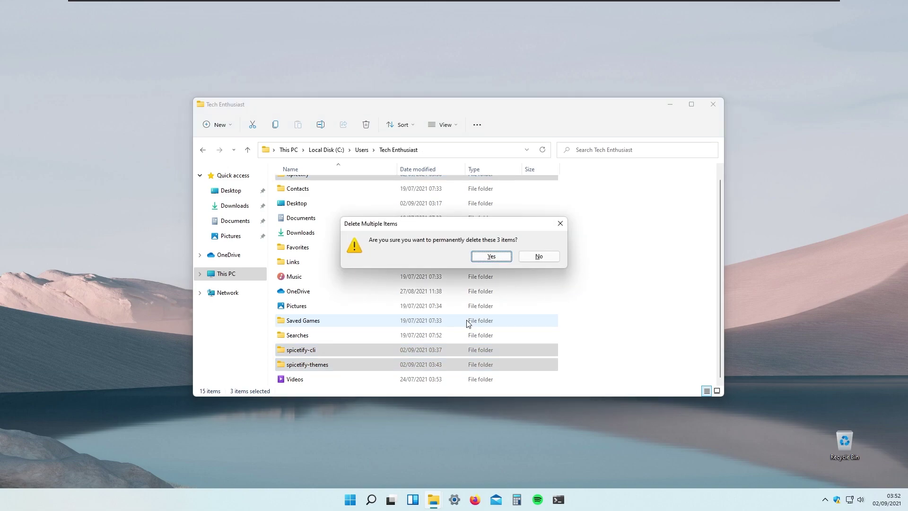
{"action": "left_click", "coordinate": [482, 257]}
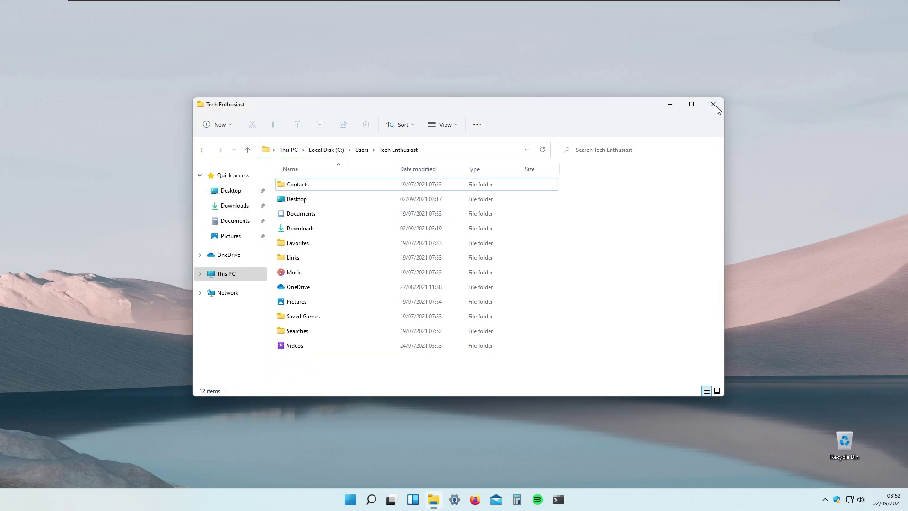
{"action": "left_click", "coordinate": [713, 105]}
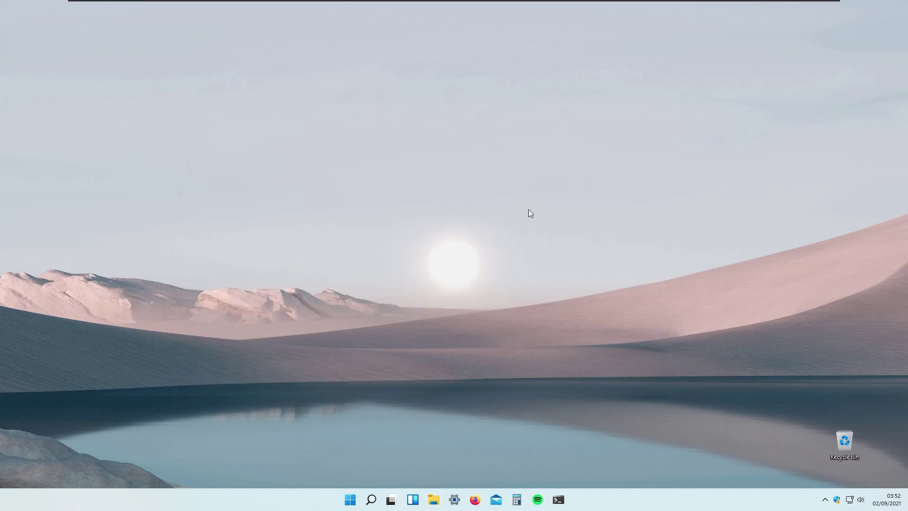